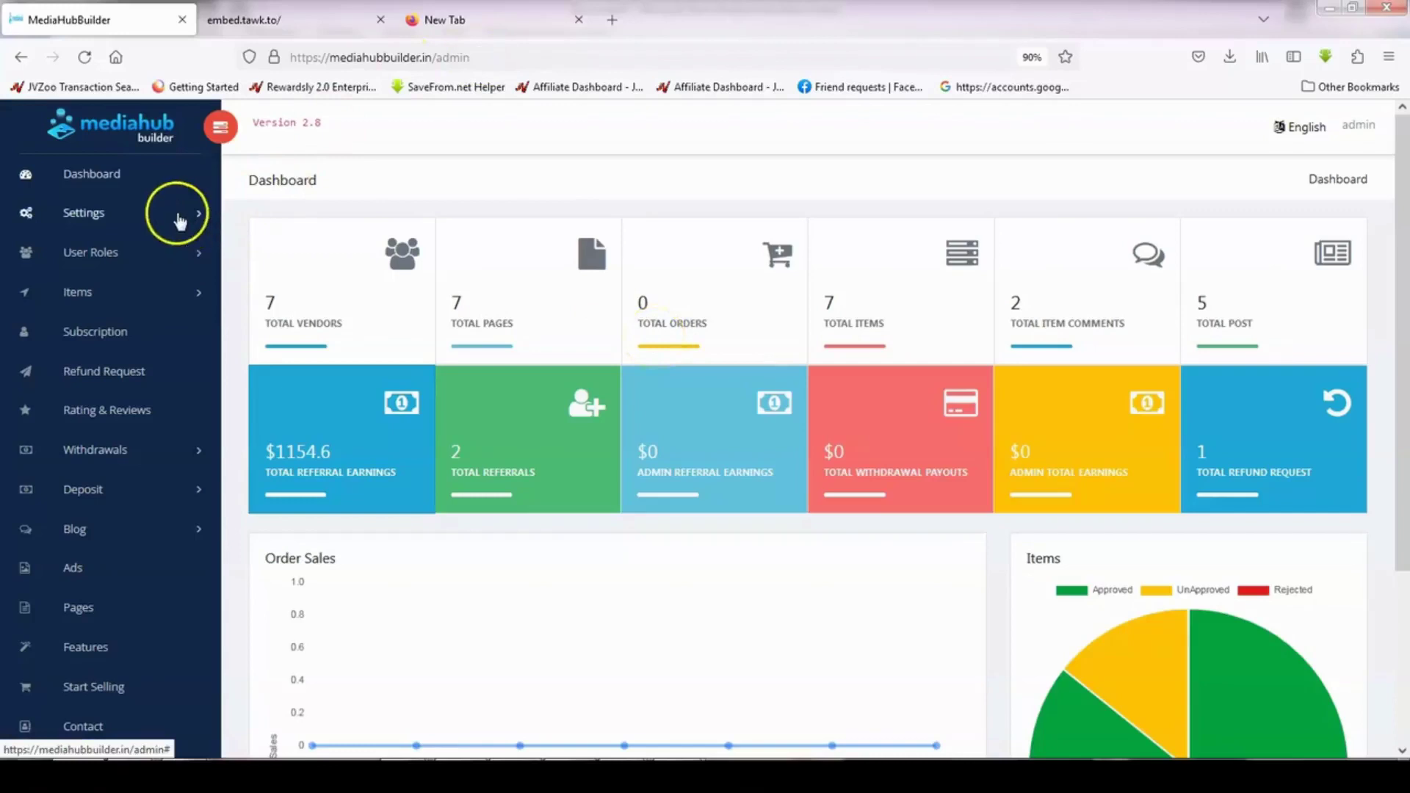
{"action": "left_click", "coordinate": [174, 212]}
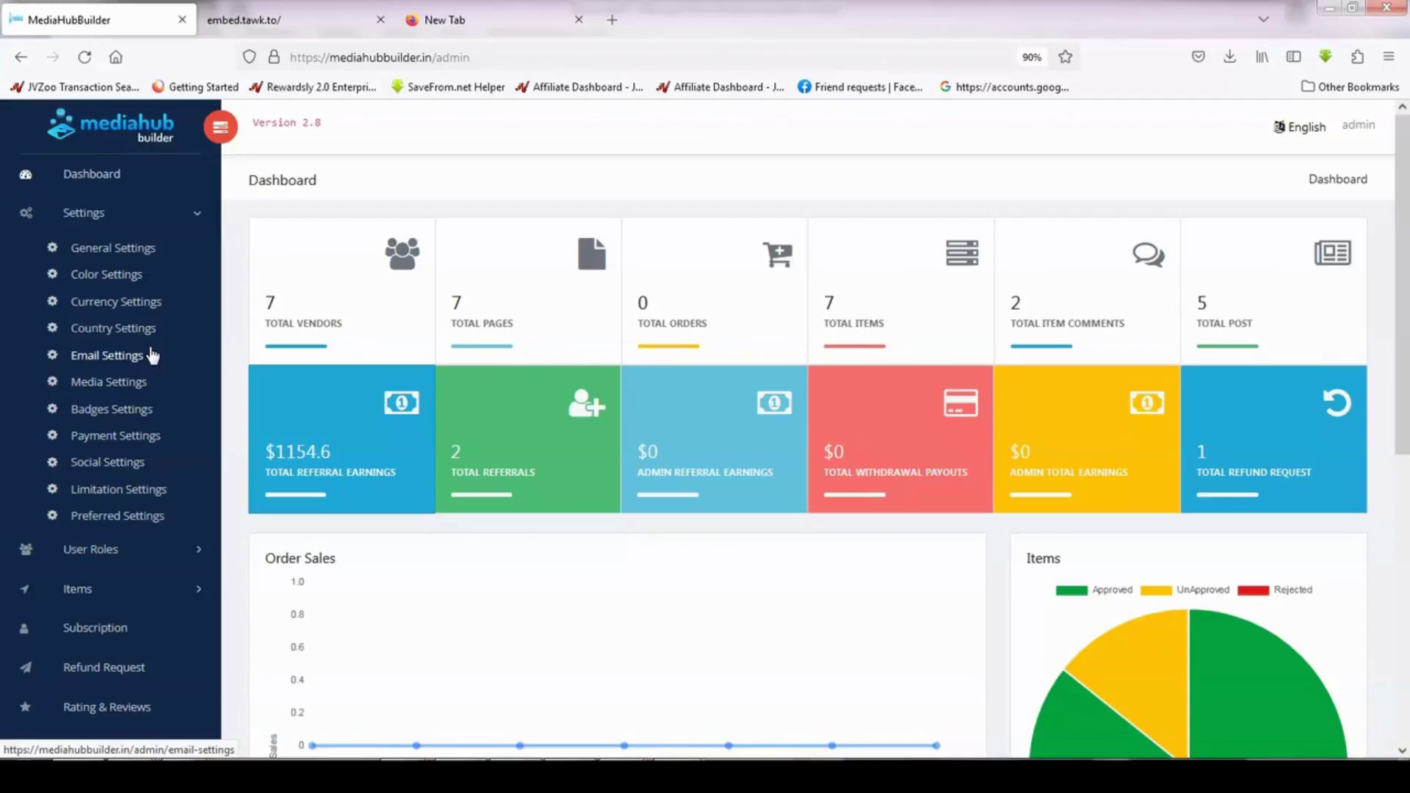
{"action": "left_click", "coordinate": [139, 215]}
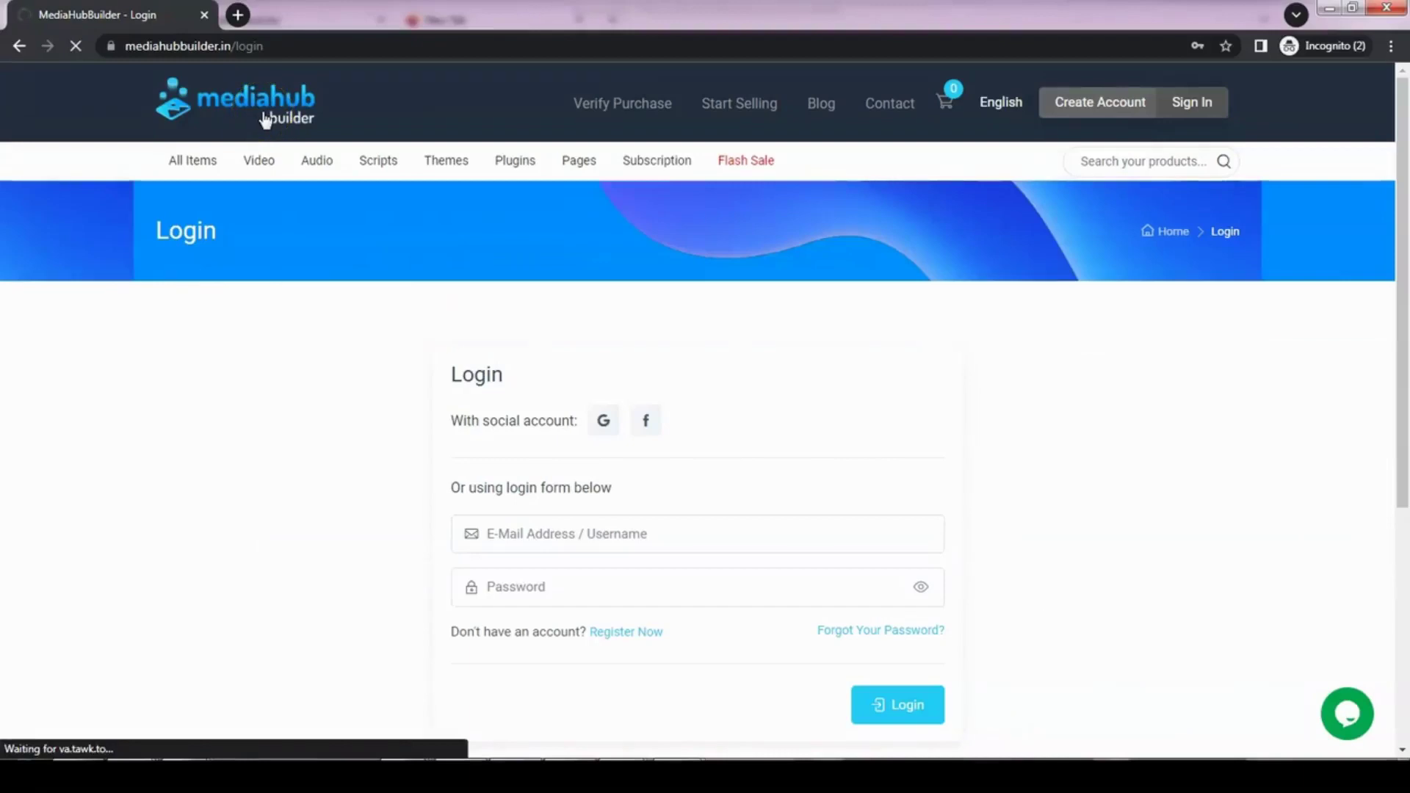
Read through the marketplace's Start Selling page and go to its author registration
{"action": "left_click", "coordinate": [742, 109]}
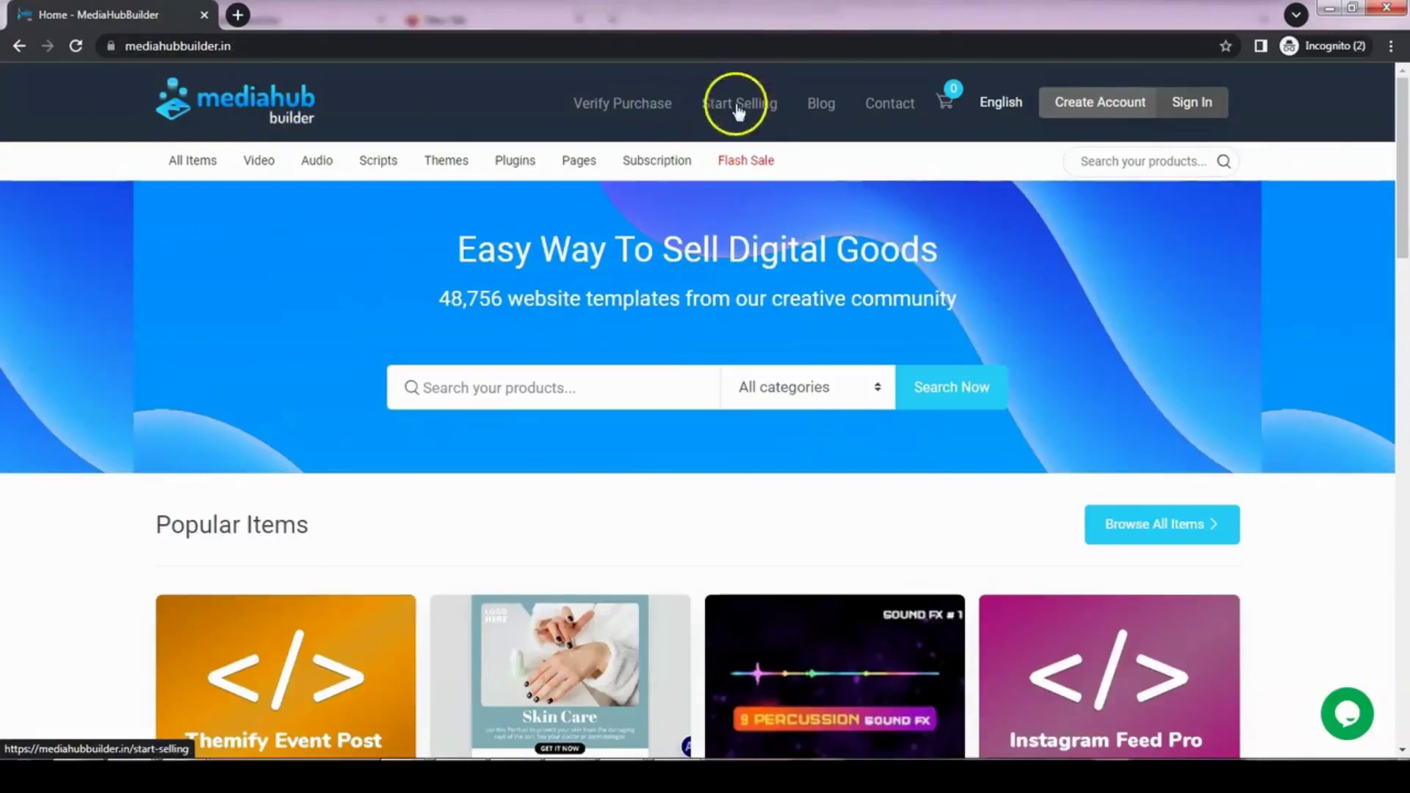
{"action": "left_click", "coordinate": [738, 107]}
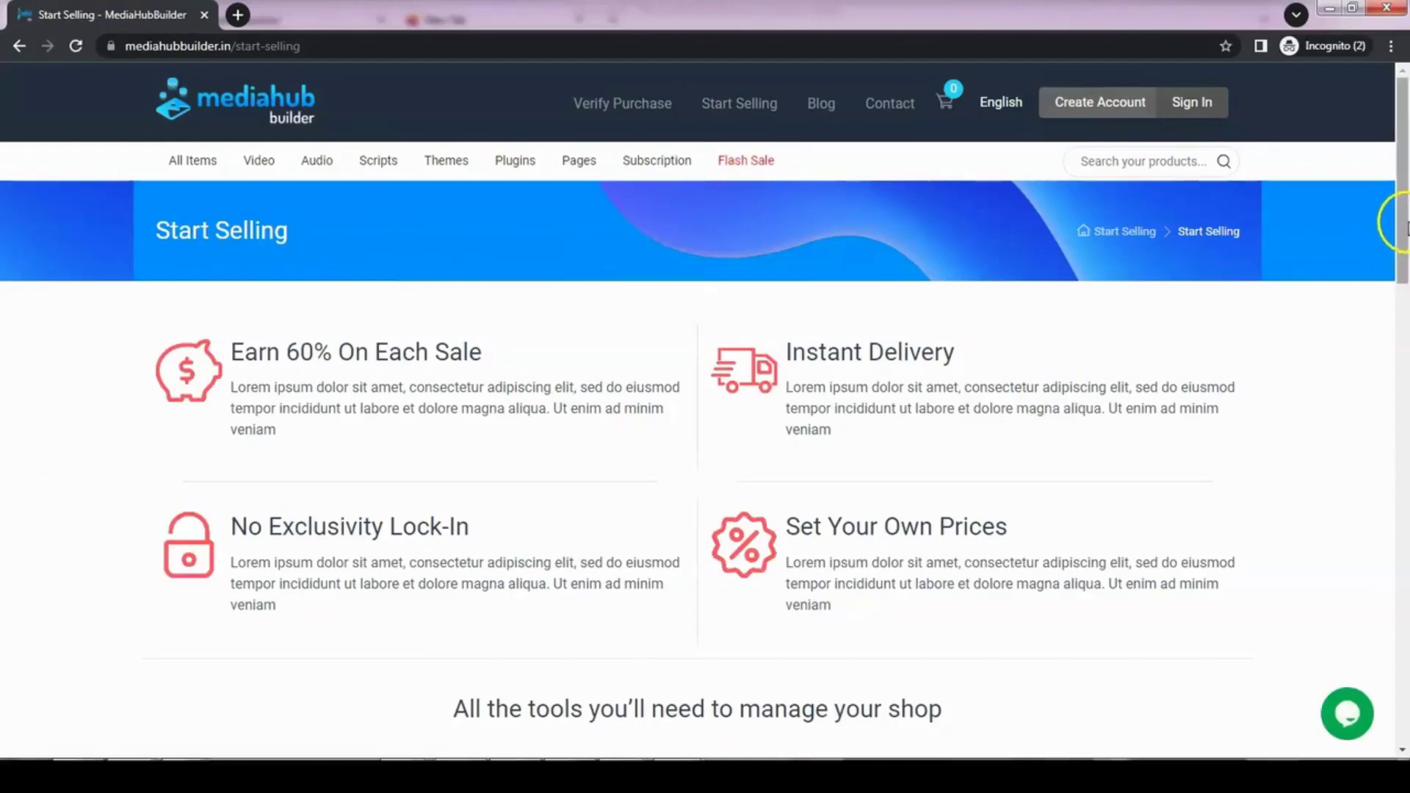
{"action": "left_click_drag", "start_coordinate": [1398, 221], "coordinate": [1354, 614]}
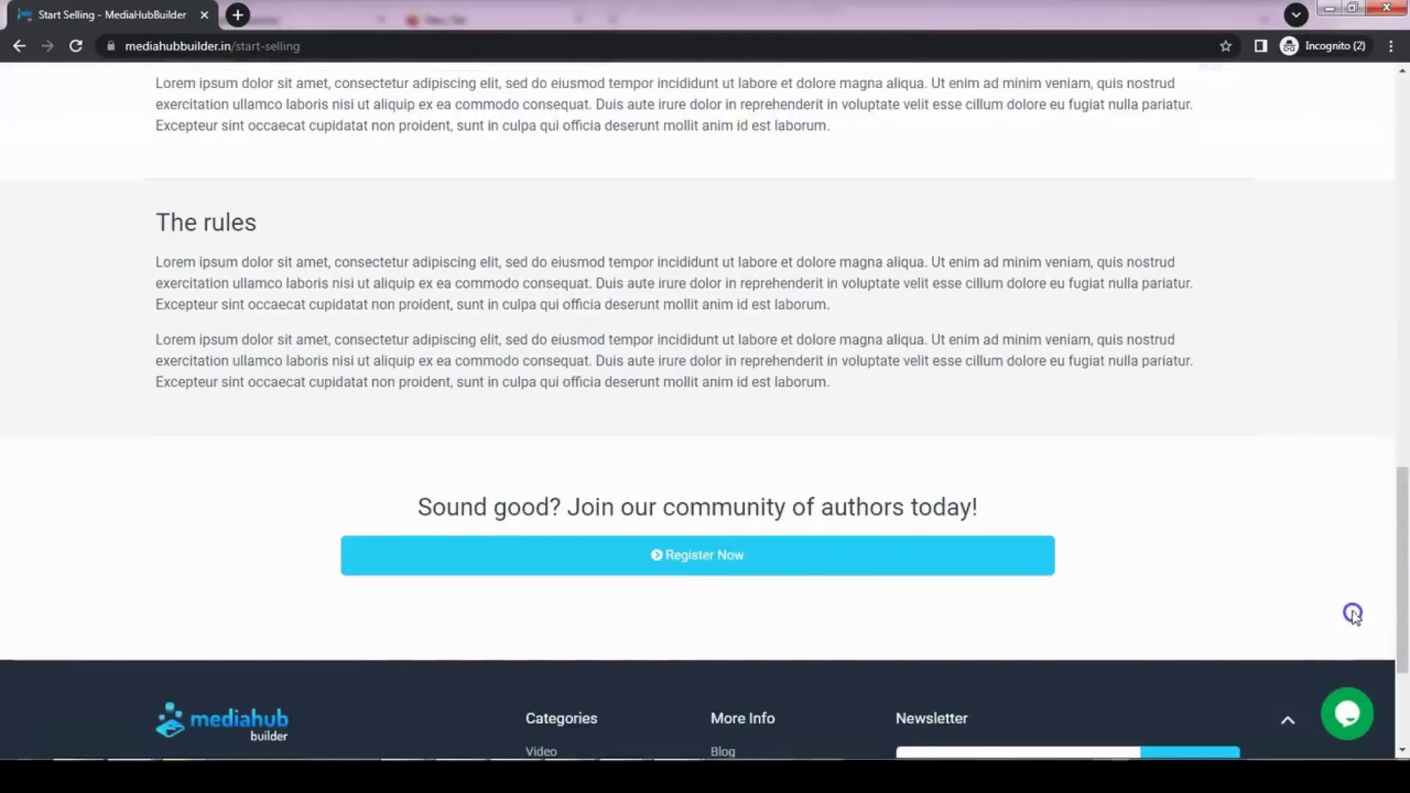
{"action": "left_click", "coordinate": [797, 560]}
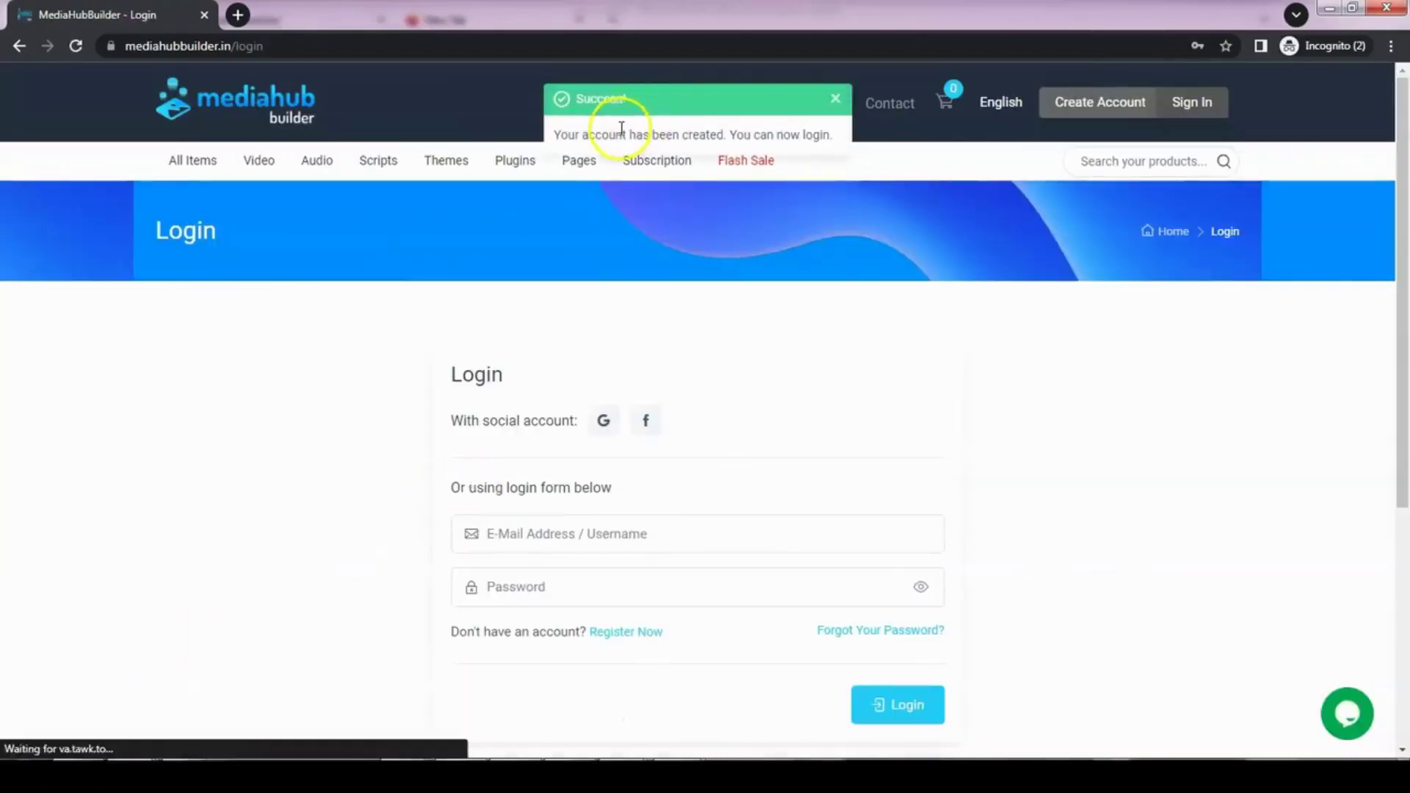
Log in to the new vendor account with its e-mail address and password
{"action": "triple_click", "coordinate": [620, 136]}
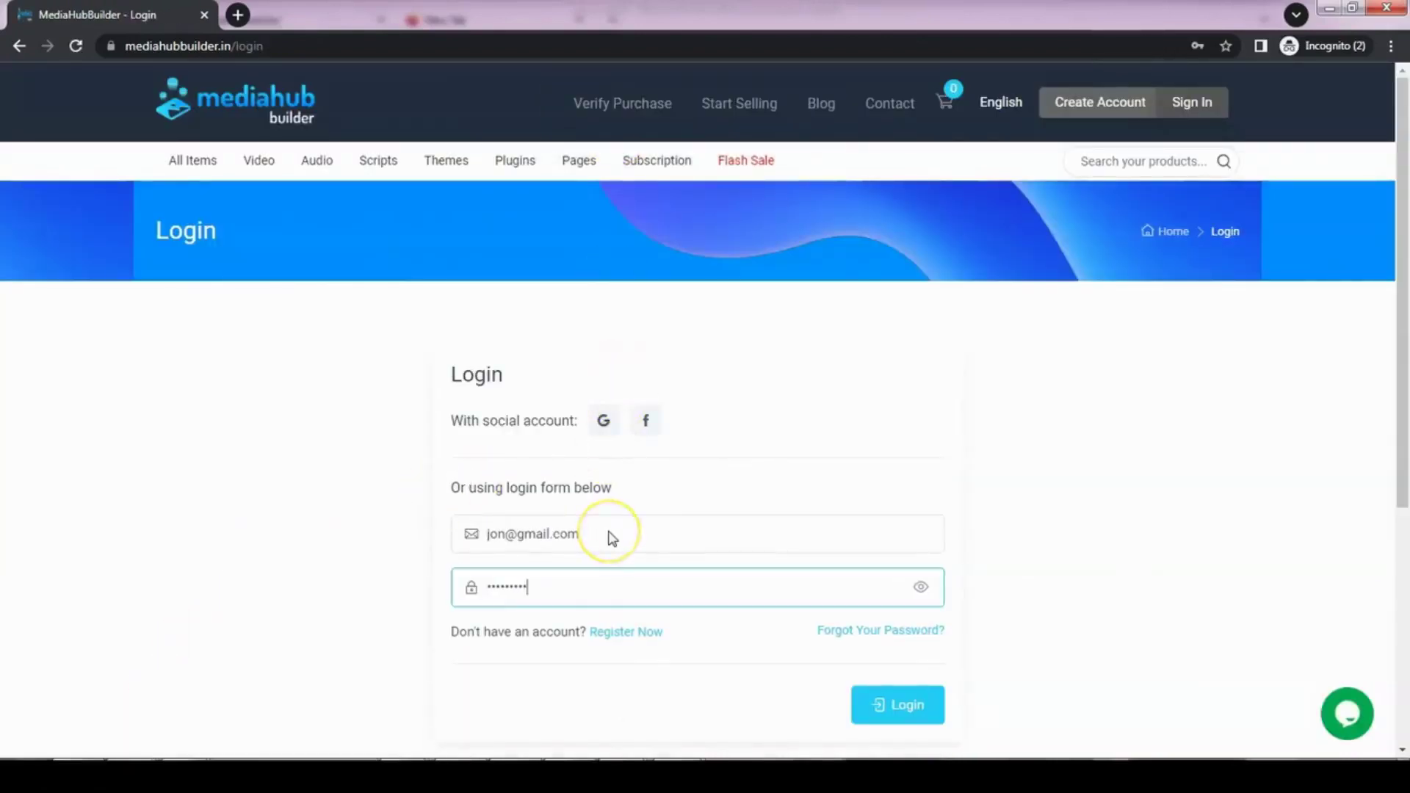
{"action": "key", "text": "Return"}
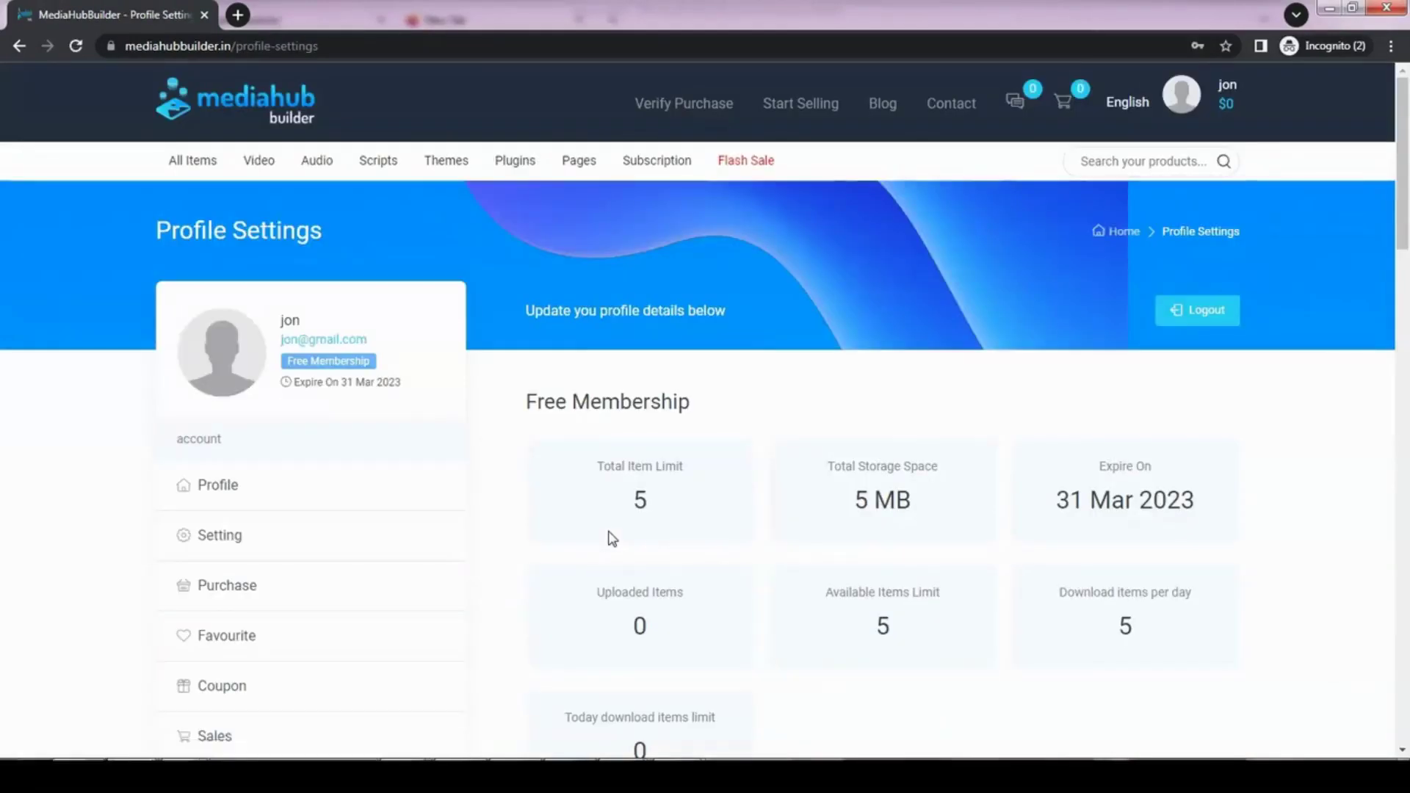
Review the Free Membership's item limit, storage space, expiry date, uploaded items and download limits on the profile page
{"action": "left_click_drag", "start_coordinate": [552, 402], "coordinate": [728, 428]}
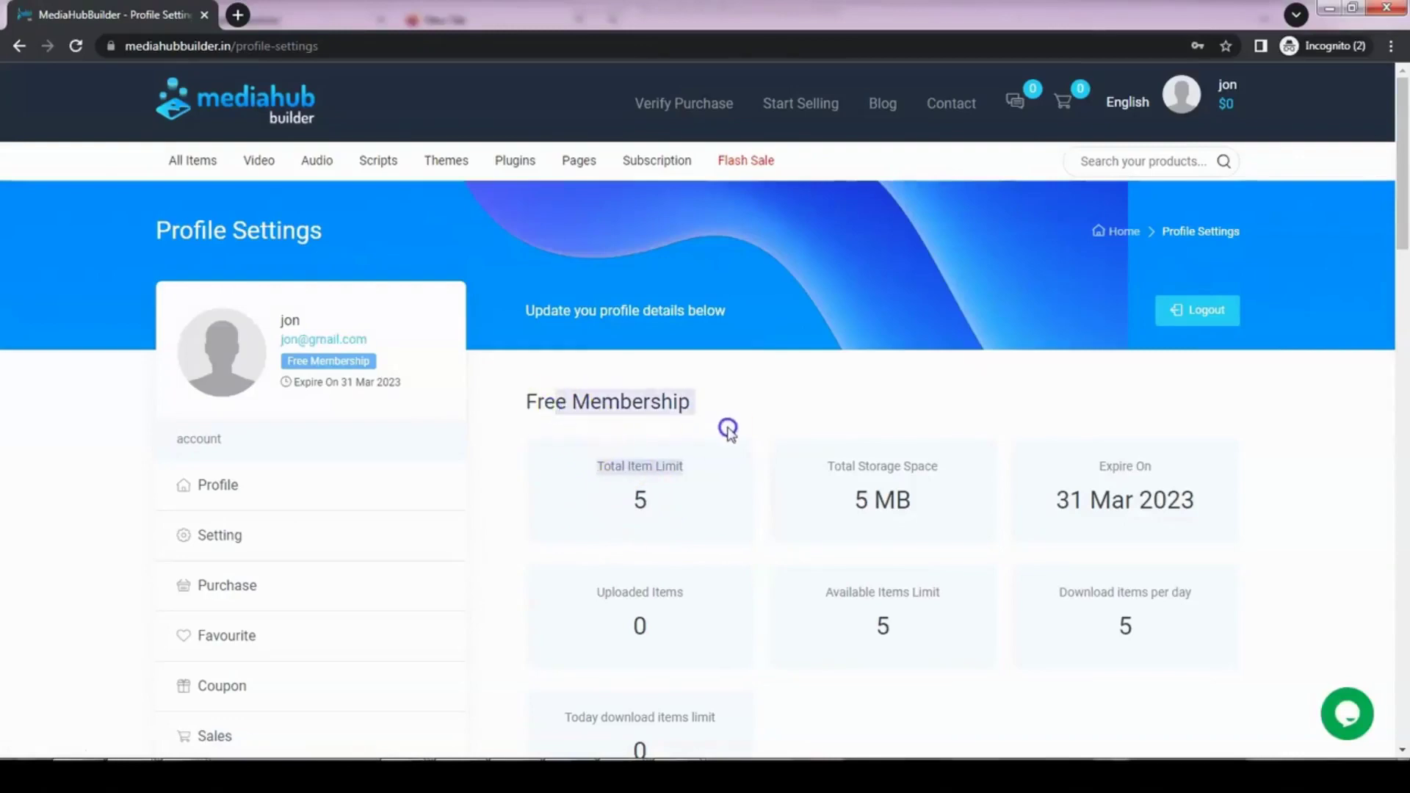
{"action": "left_click", "coordinate": [694, 474]}
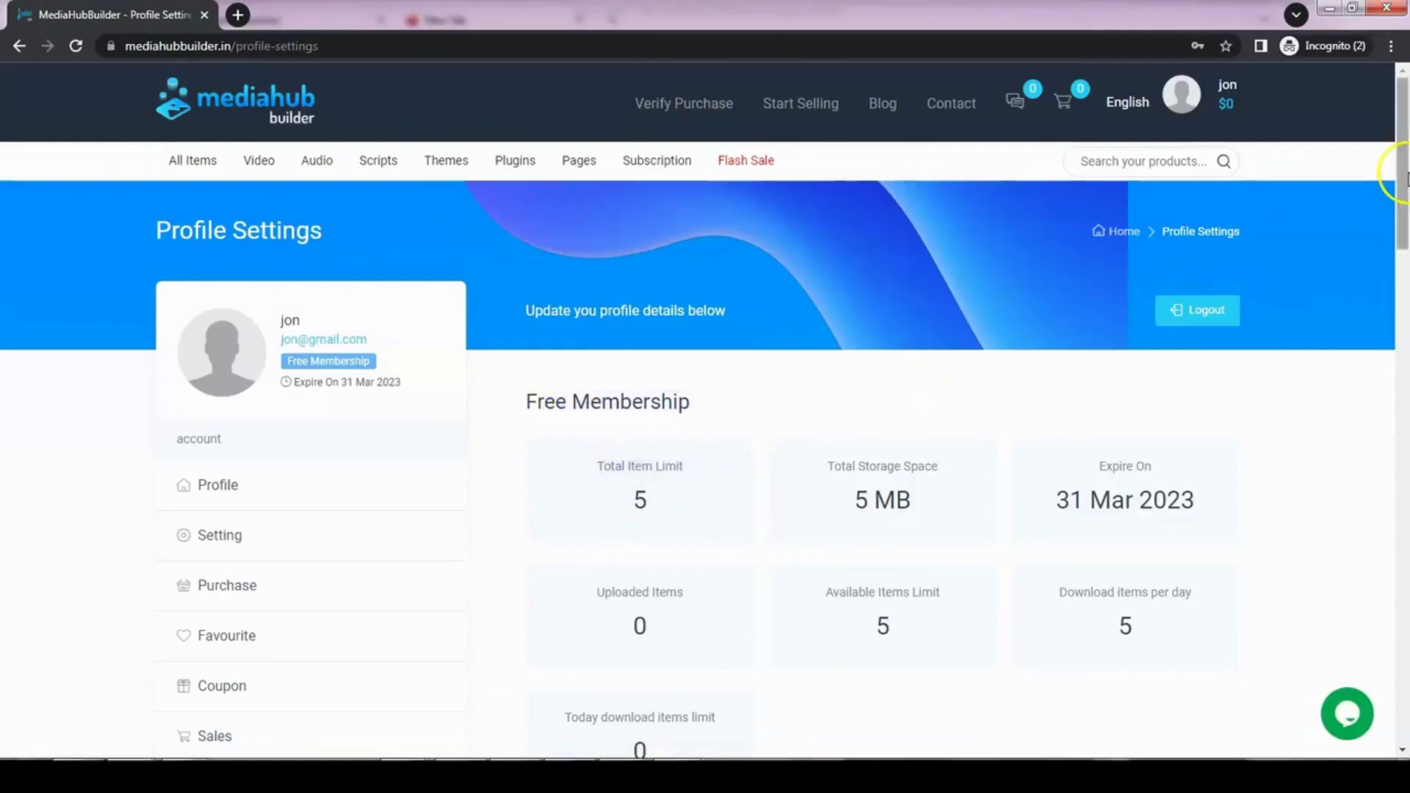
{"action": "left_click_drag", "start_coordinate": [1401, 174], "coordinate": [1402, 208]}
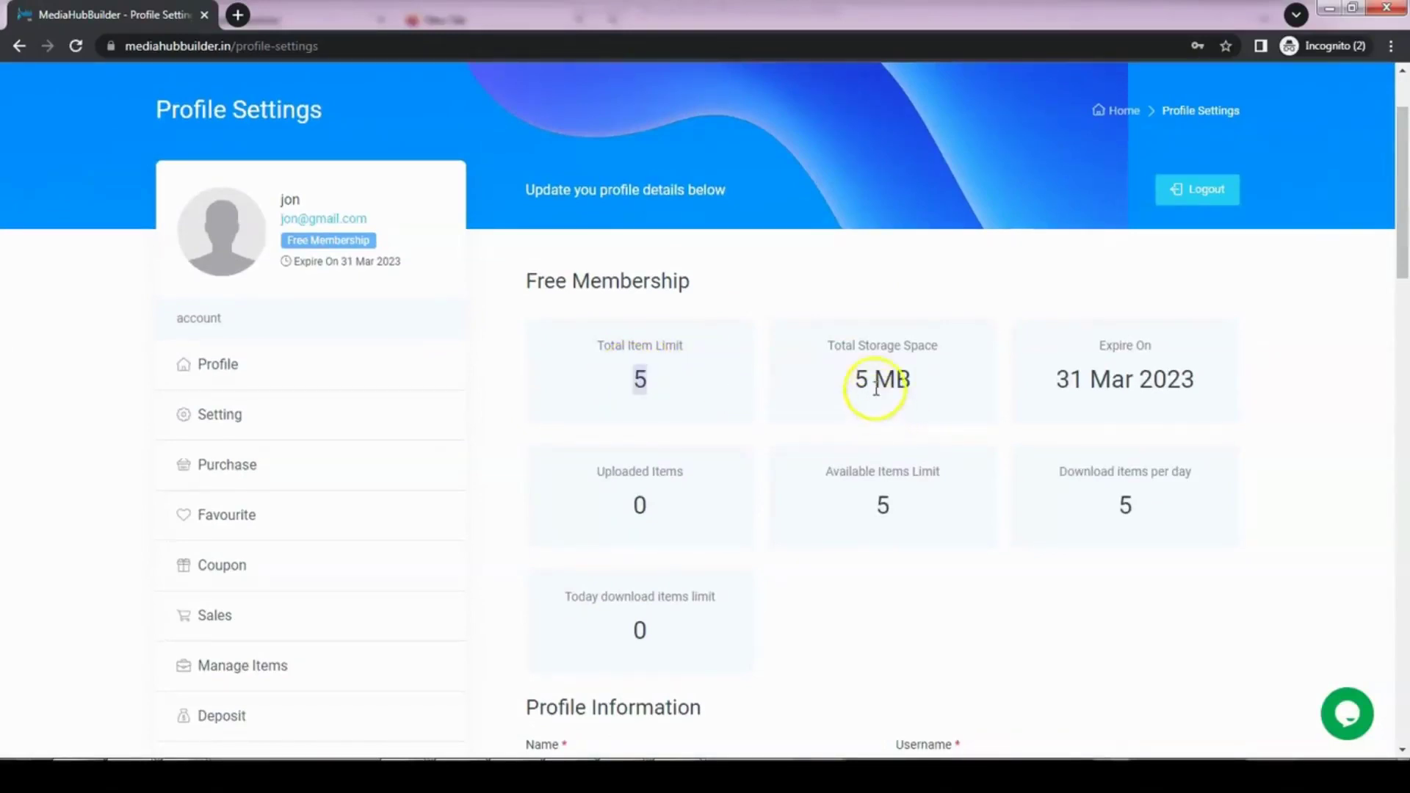
{"action": "left_click_drag", "start_coordinate": [848, 379], "coordinate": [948, 402]}
{"action": "left_click_drag", "start_coordinate": [1070, 390], "coordinate": [1098, 389]}
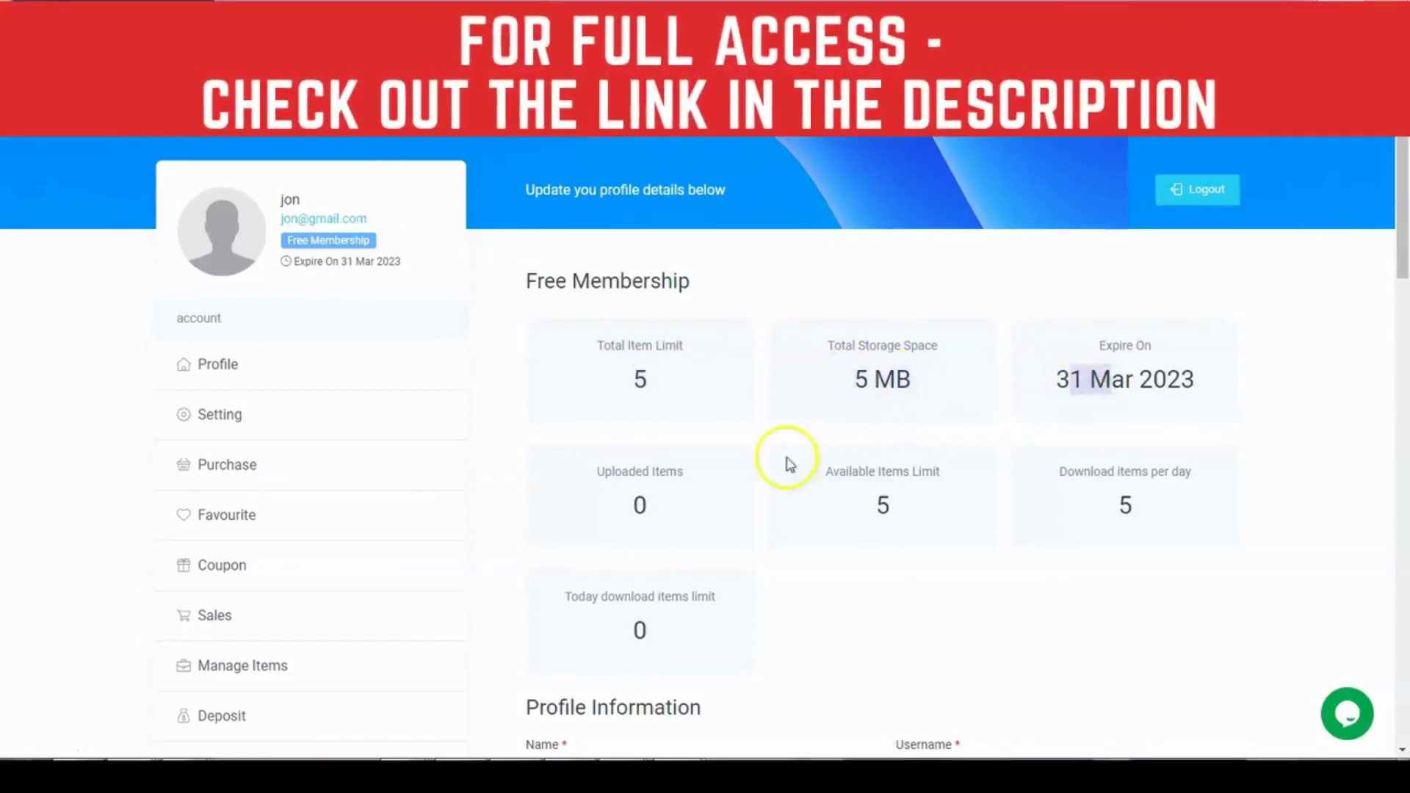
{"action": "left_click_drag", "start_coordinate": [620, 494], "coordinate": [705, 501]}
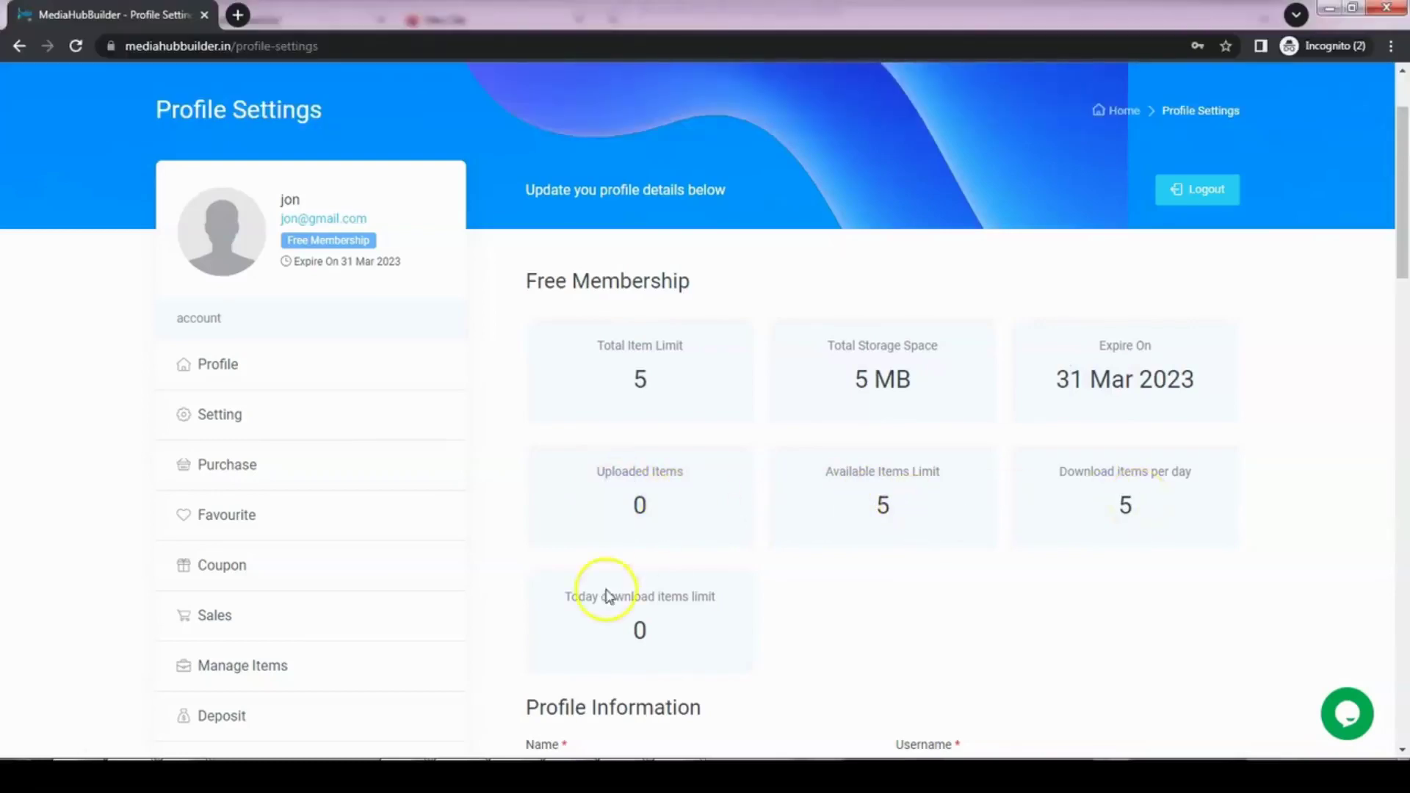
Go to the vendor's item management page and start uploading a new Themes item
{"action": "left_click", "coordinate": [264, 677]}
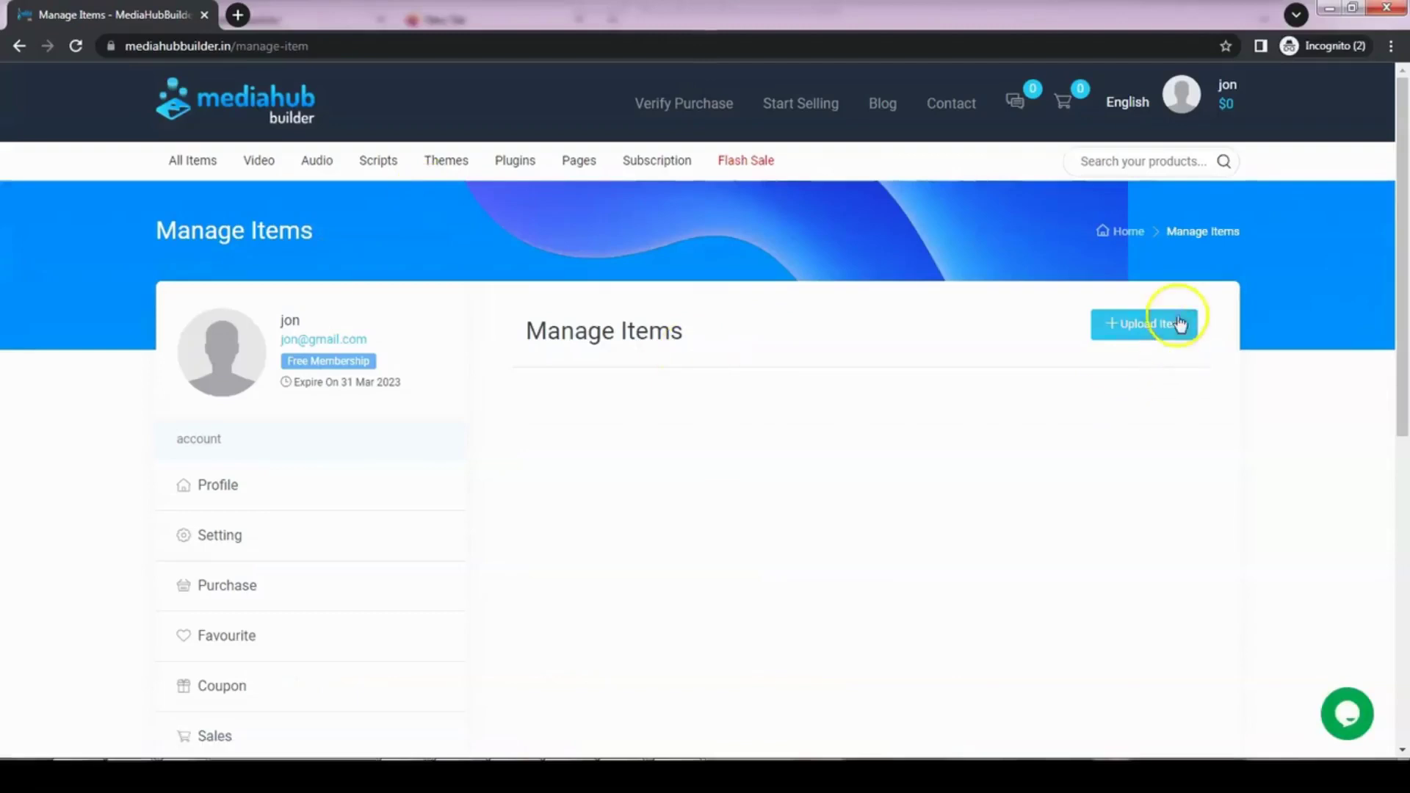
{"action": "left_click", "coordinate": [1176, 322]}
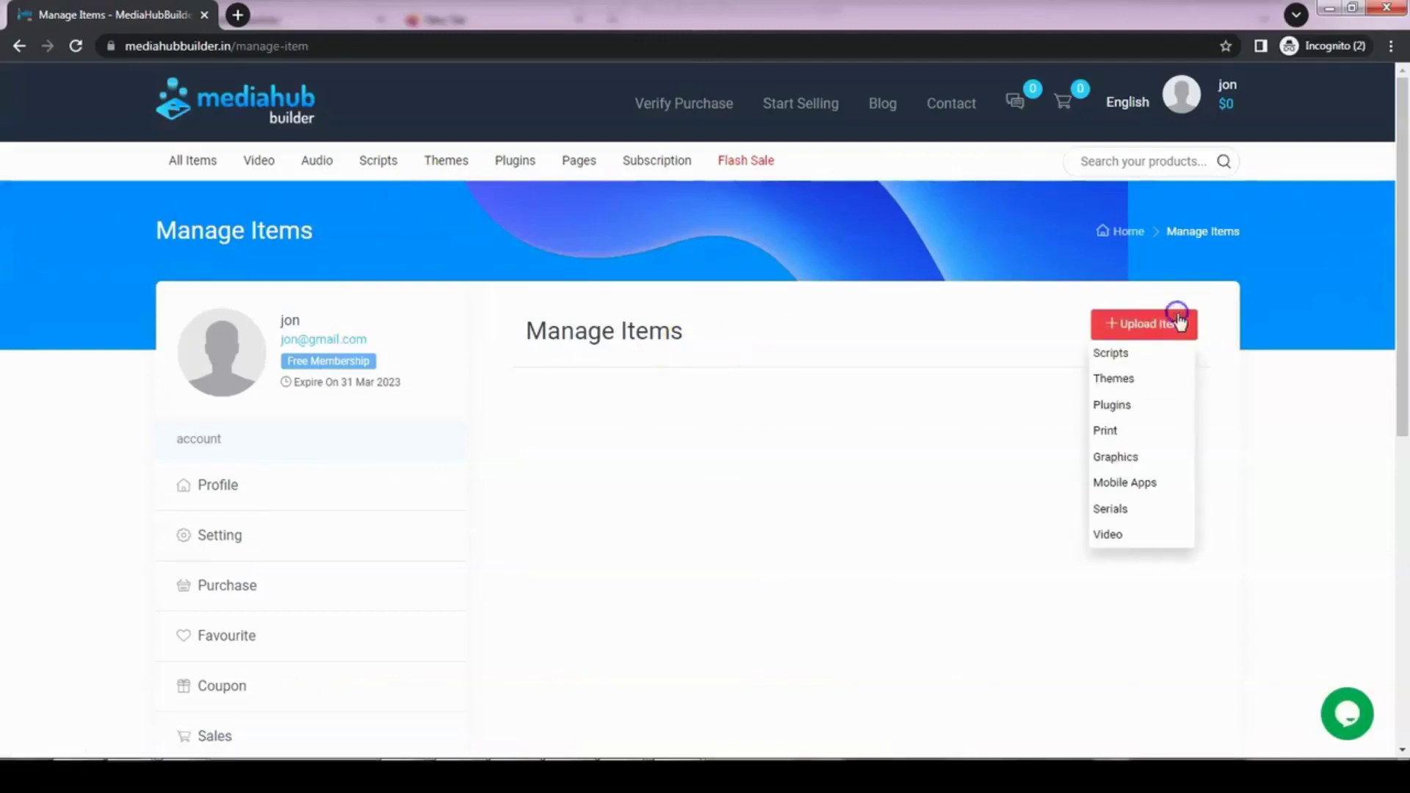
{"action": "left_click", "coordinate": [1128, 393]}
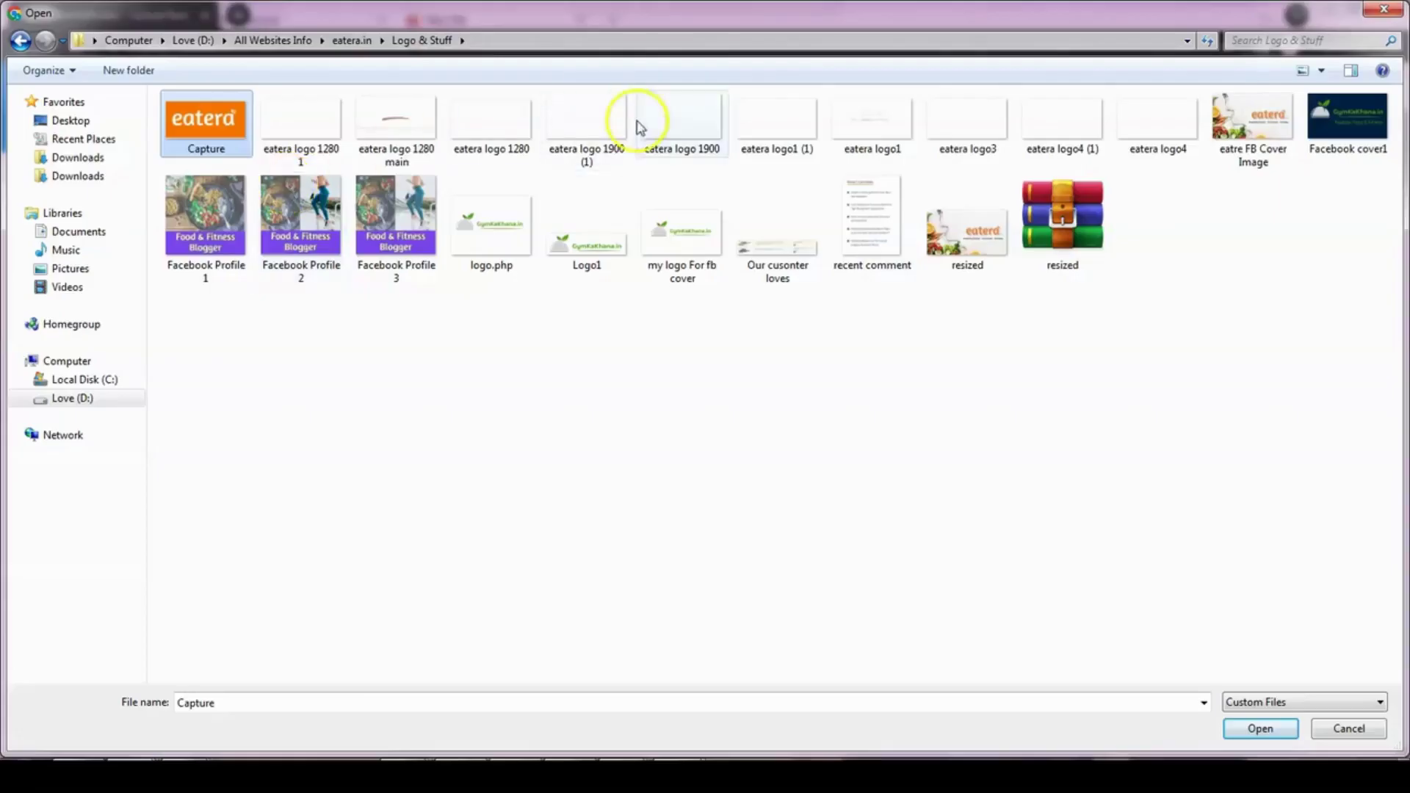
Upload the Capture image, Facebook cover1 image and resized archive, and remove Facebook cover1 from the uploaded files
{"action": "left_click", "coordinate": [1338, 113], "text": "ctrl"}
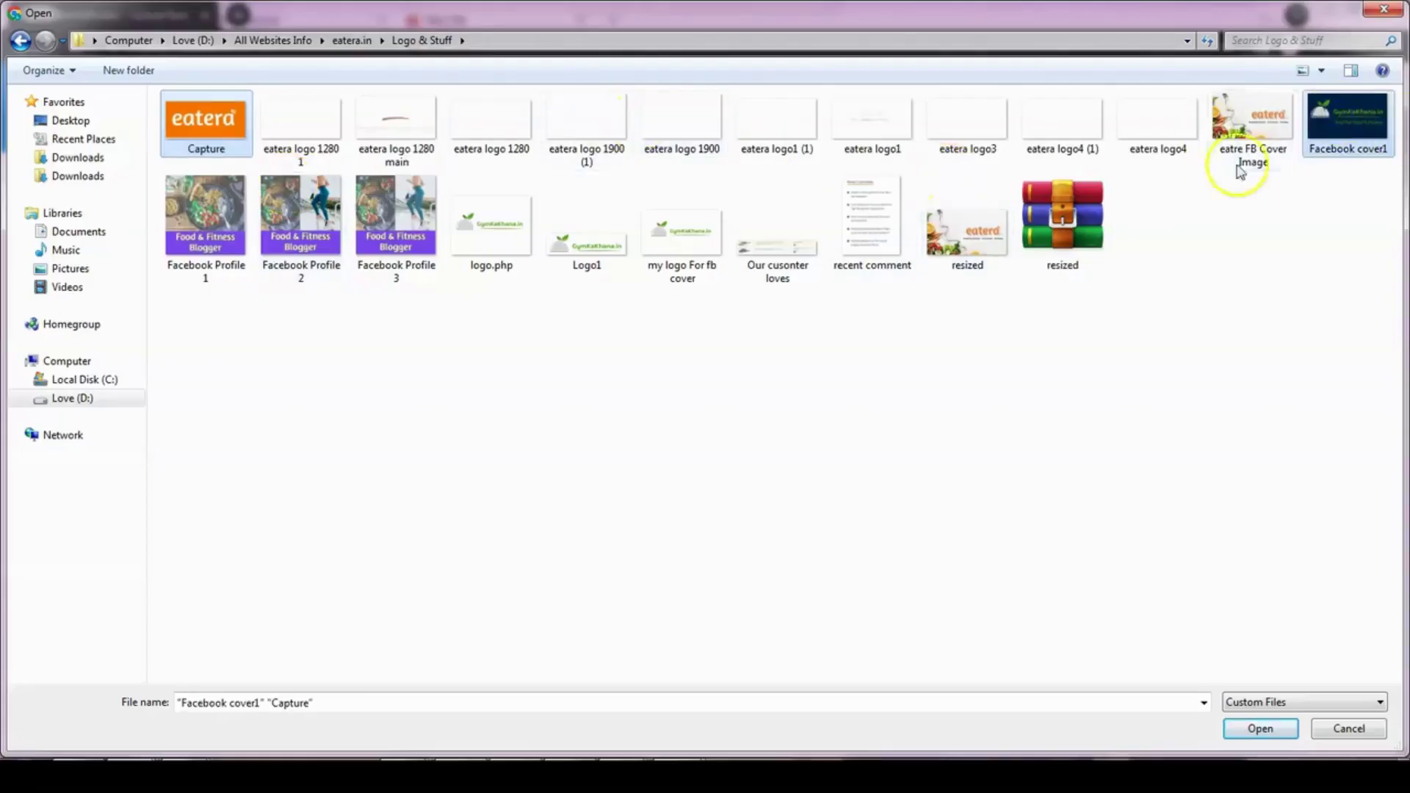
{"action": "left_click", "coordinate": [1101, 217], "text": "ctrl"}
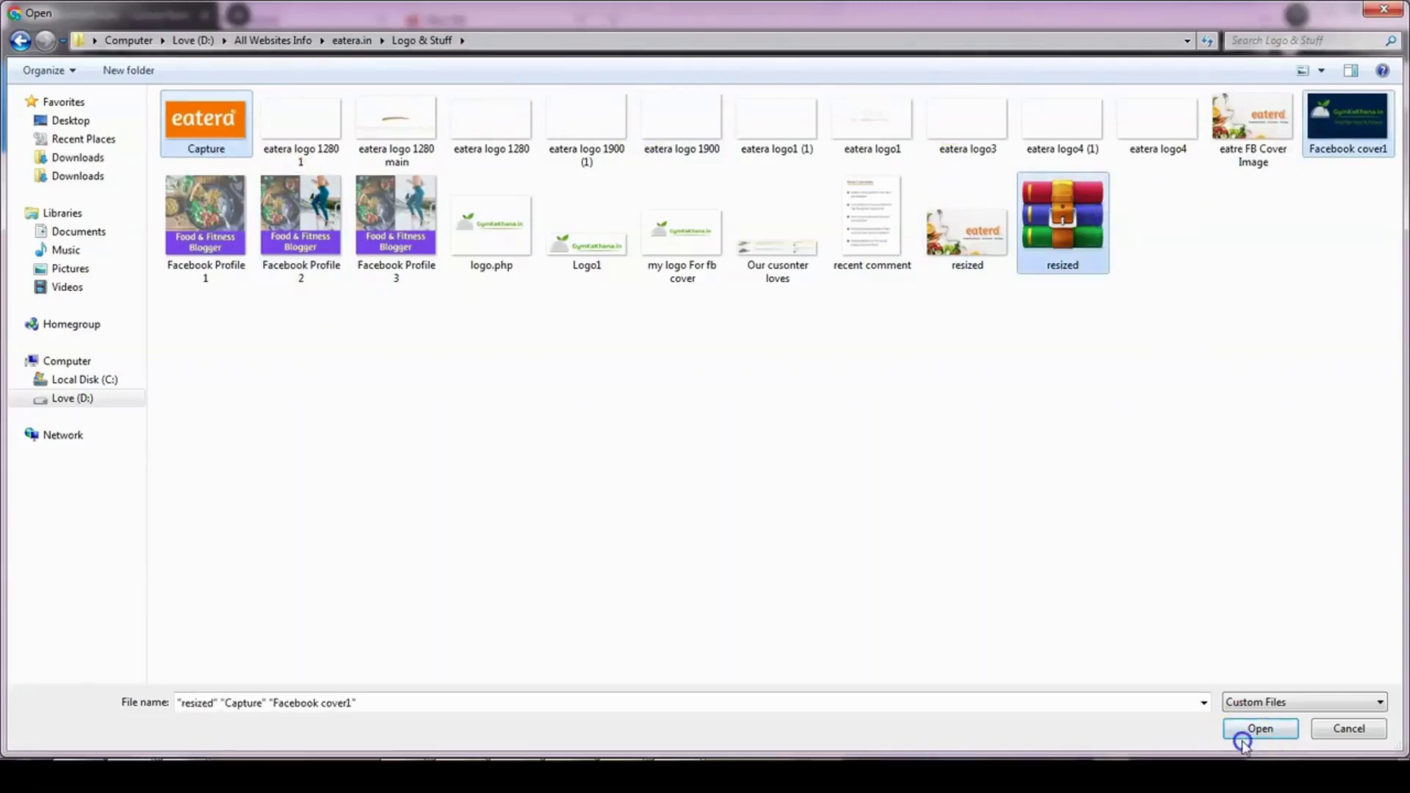
{"action": "left_click", "coordinate": [1243, 734]}
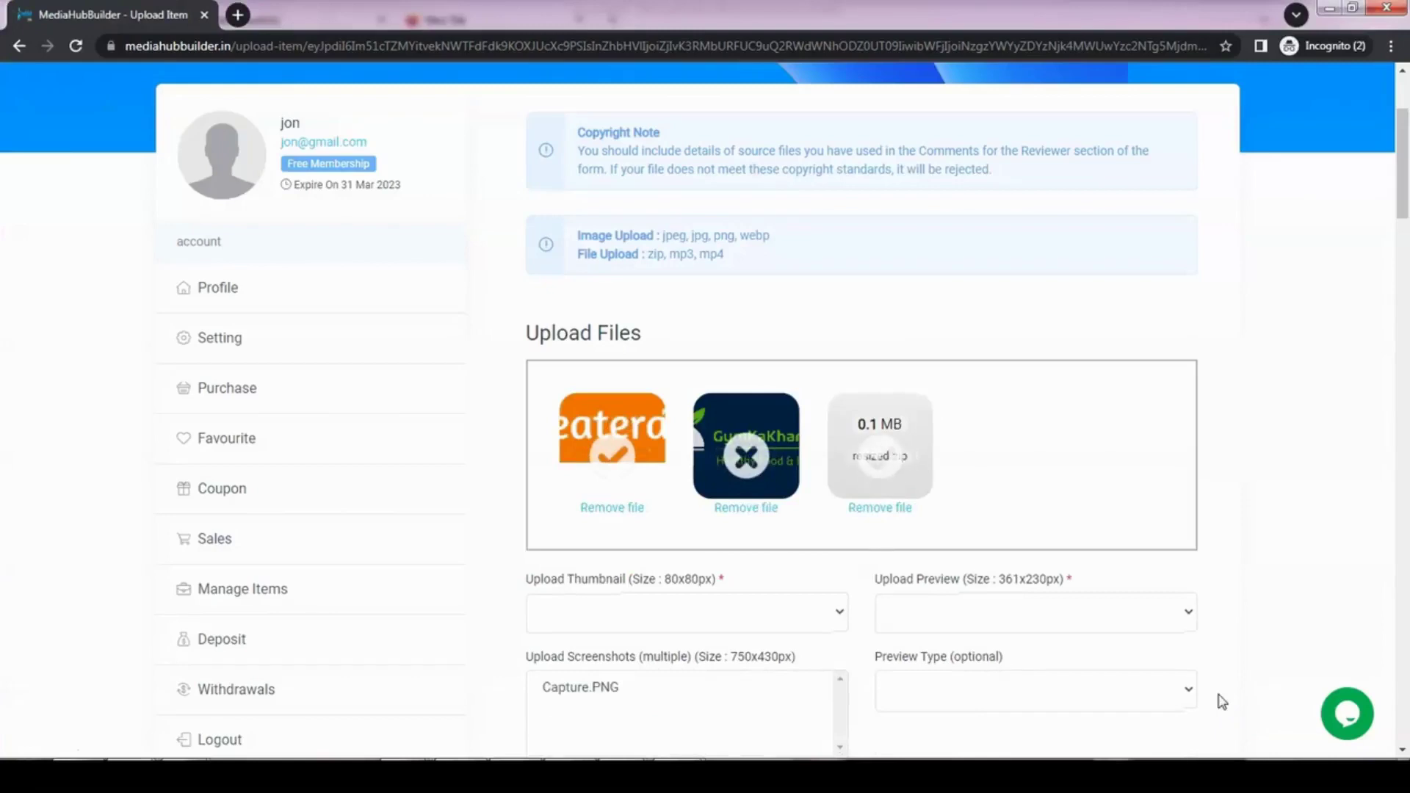
{"action": "mouse_move", "coordinate": [768, 462]}
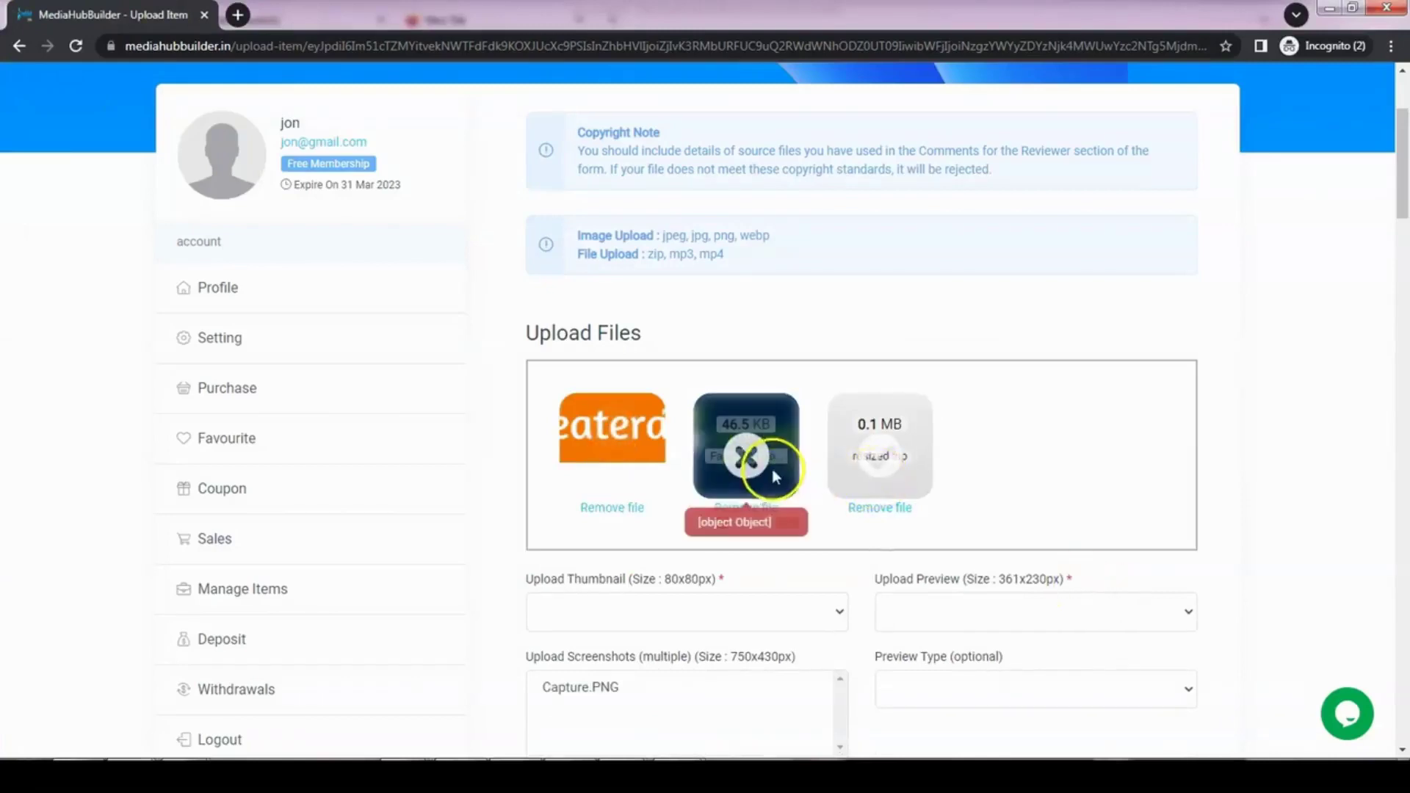
{"action": "left_click", "coordinate": [764, 508]}
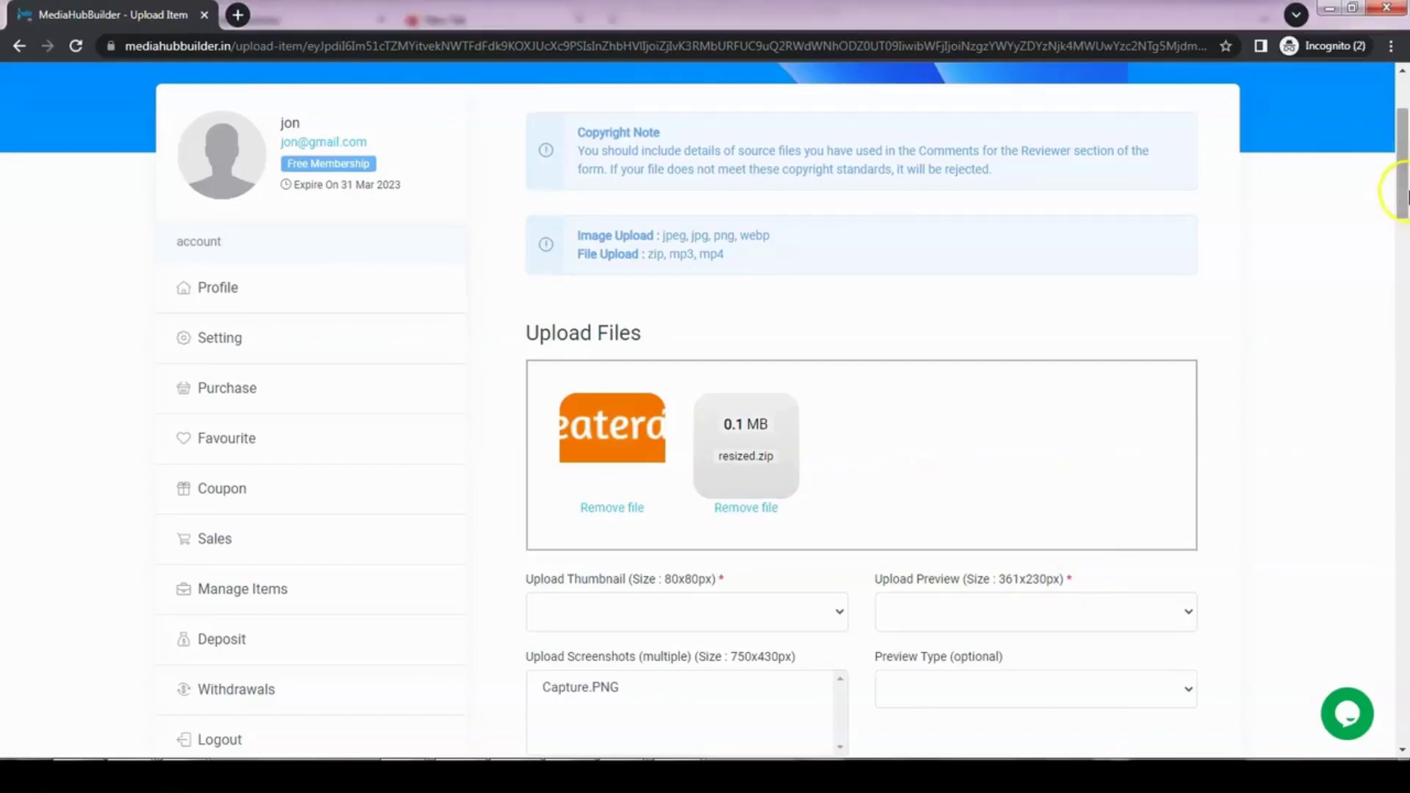
Choose Capture.PNG as both the thumbnail and the preview image, leaving the preview type blank
{"action": "left_click_drag", "start_coordinate": [1404, 195], "coordinate": [1404, 243]}
{"action": "left_click", "coordinate": [805, 298]}
{"action": "left_click", "coordinate": [803, 318]}
{"action": "left_click", "coordinate": [927, 300]}
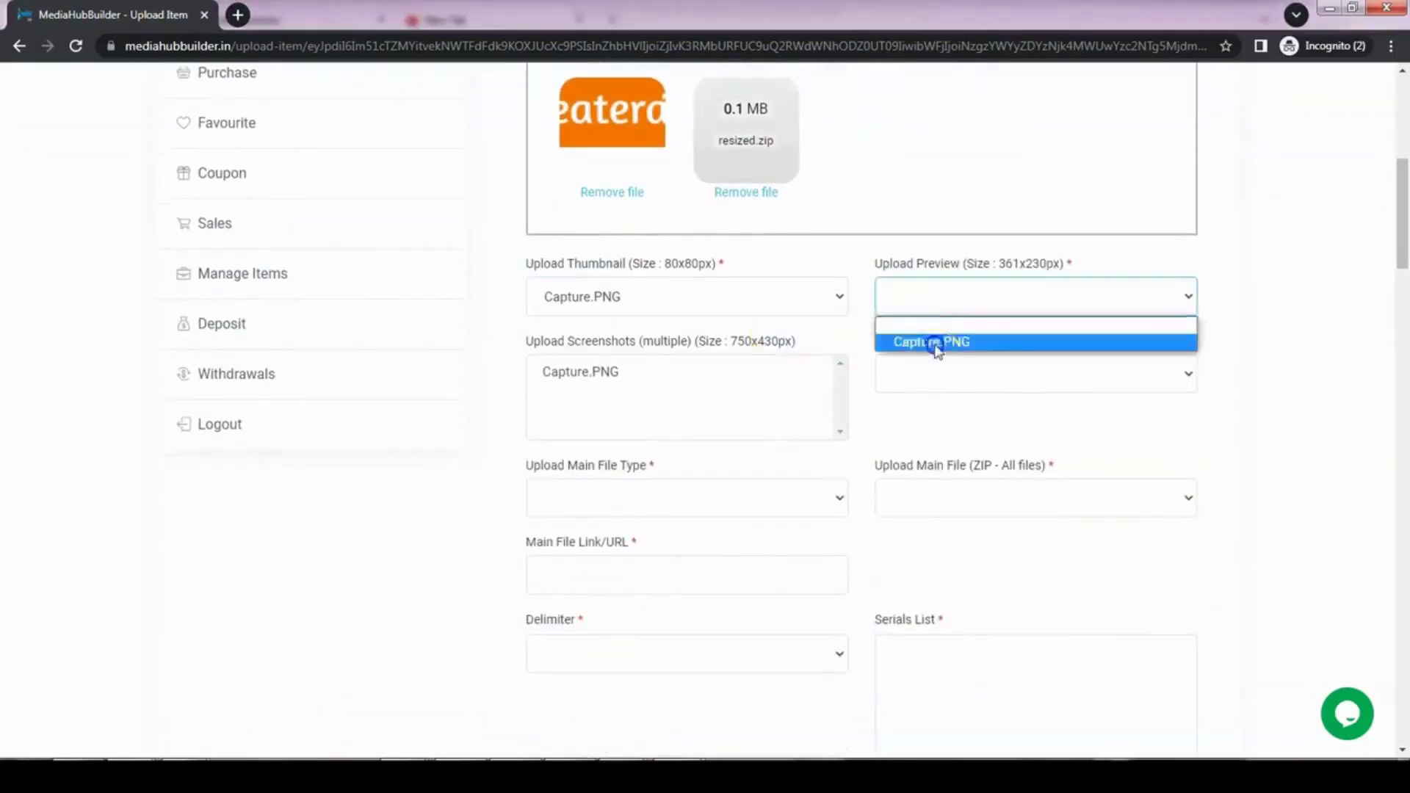
{"action": "left_click", "coordinate": [935, 345]}
{"action": "left_click", "coordinate": [907, 378]}
{"action": "left_click", "coordinate": [907, 390]}
Set the main file type to File and choose resized.zip as the main file
{"action": "double_click", "coordinate": [610, 463]}
{"action": "left_click", "coordinate": [626, 499]}
{"action": "left_click", "coordinate": [626, 543]}
{"action": "left_click", "coordinate": [947, 499]}
{"action": "left_click", "coordinate": [947, 543]}
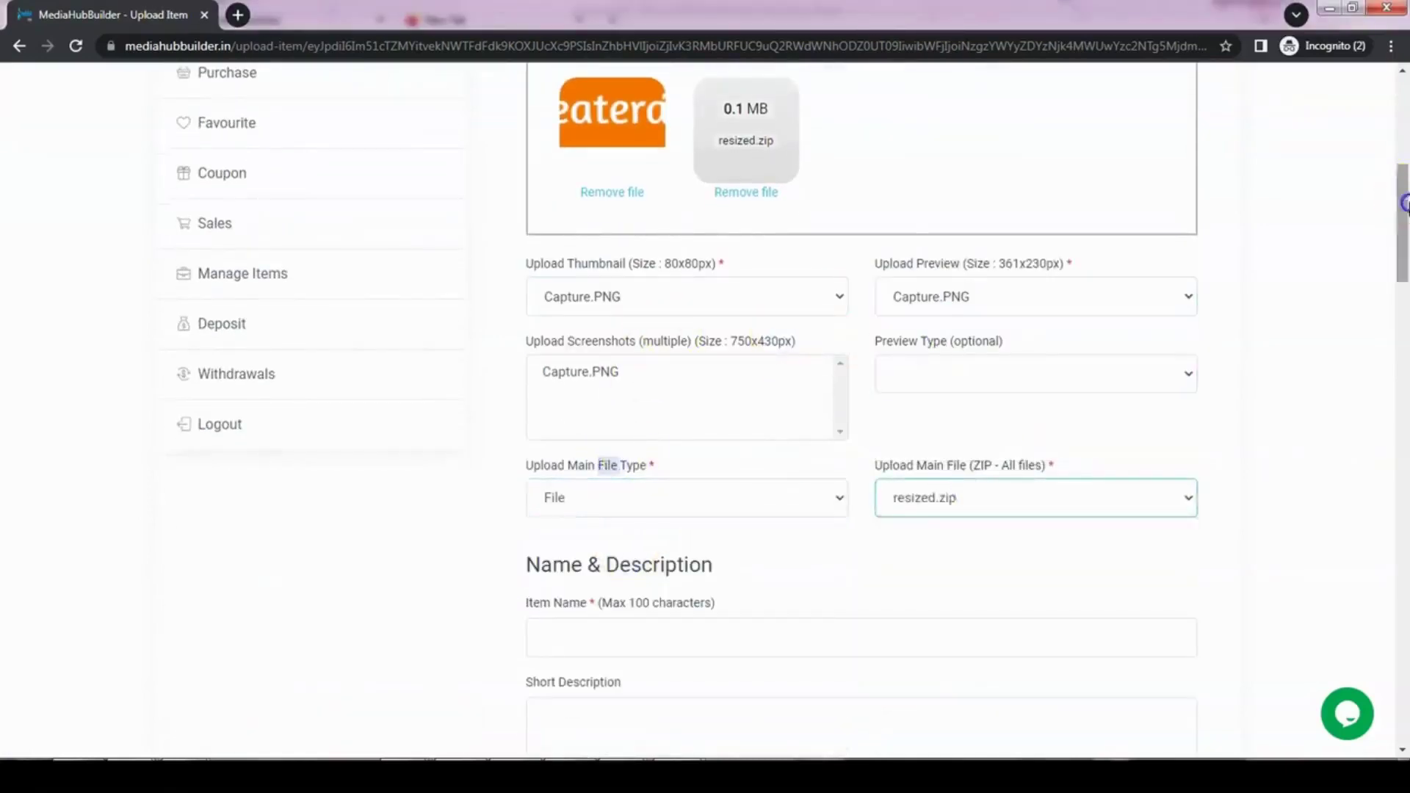
Name the item abc and fill its short and full descriptions with placeholder text
{"action": "scroll", "coordinate": [891, 261], "scroll_direction": "down", "scroll_amount": 5}
{"action": "left_click", "coordinate": [774, 262]}
{"action": "left_click", "coordinate": [804, 396]}
{"action": "left_click", "coordinate": [1076, 251]}
{"action": "type", "text": "a"}
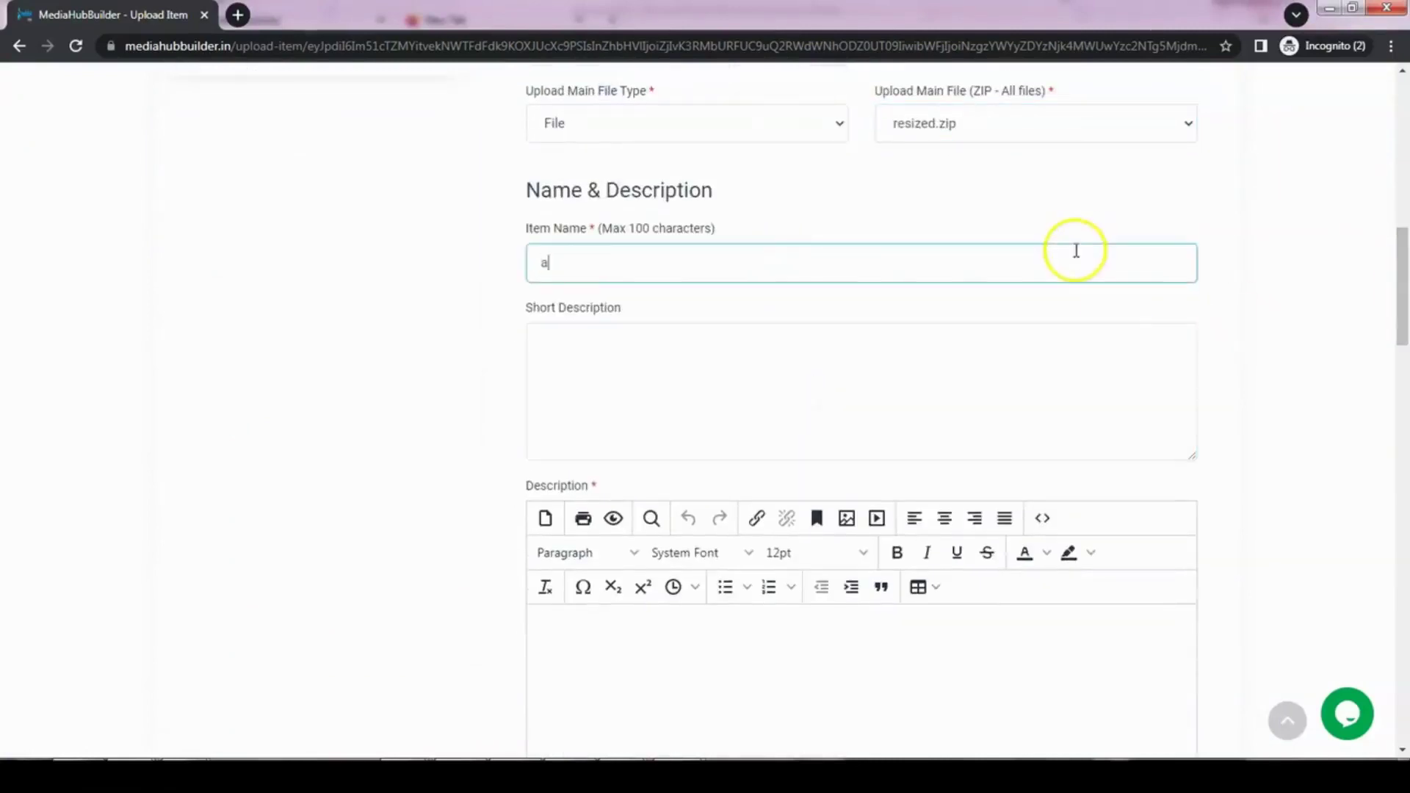
{"action": "type", "text": "bc"}
{"action": "key", "text": "Tab"}
{"action": "type", "text": "asddf"}
{"action": "left_click", "coordinate": [906, 727]}
Assign the item to the Themes category and select its package contents down through HBS Files
{"action": "left_click_drag", "start_coordinate": [1404, 286], "coordinate": [1404, 400]}
{"action": "left_click", "coordinate": [800, 389]}
{"action": "left_click", "coordinate": [749, 450]}
{"action": "left_click", "coordinate": [724, 389]}
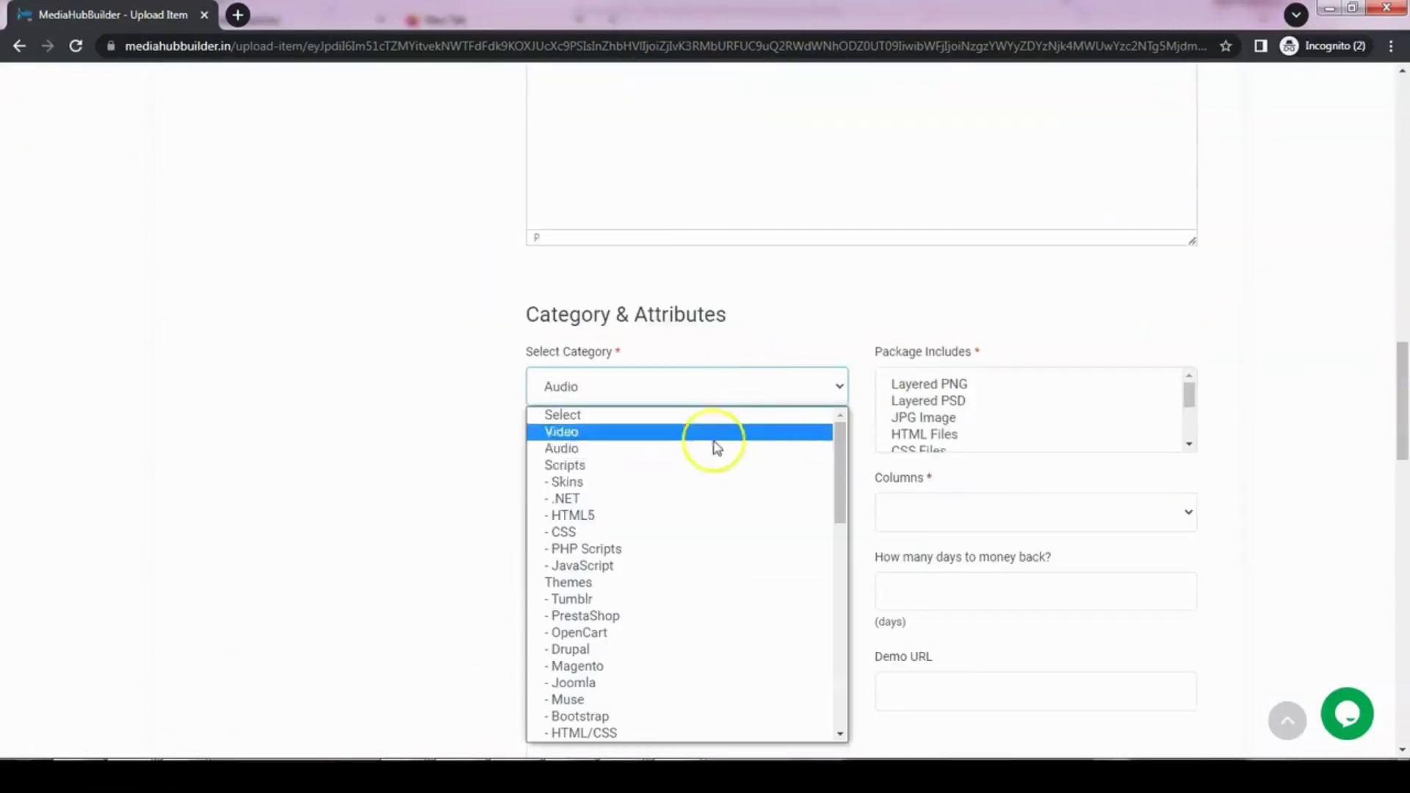
{"action": "left_click", "coordinate": [661, 582]}
{"action": "left_click_drag", "start_coordinate": [979, 447], "coordinate": [705, 537]}
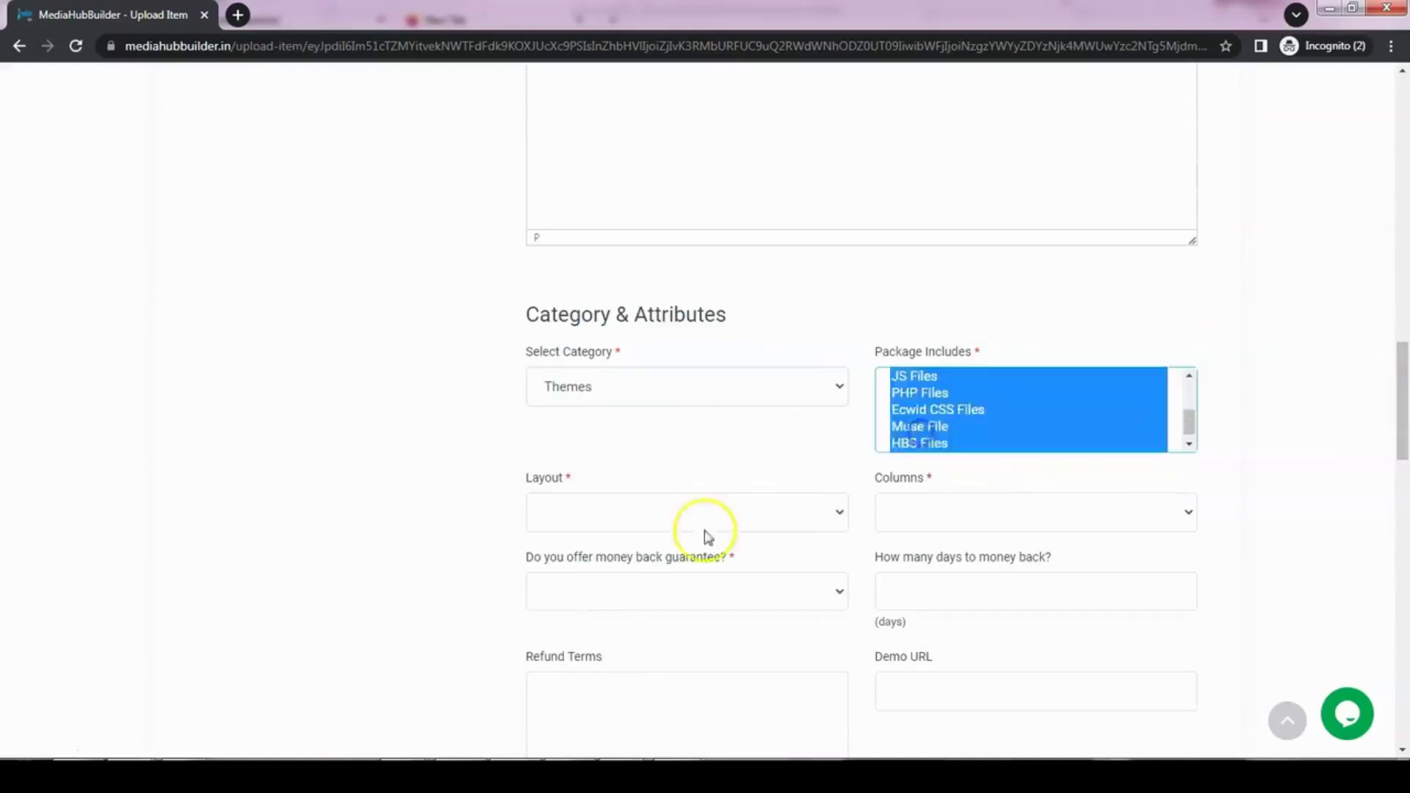
Set the item's layout to Responsive and its number of columns to 1
{"action": "left_click", "coordinate": [705, 529]}
{"action": "left_click", "coordinate": [677, 560]}
{"action": "left_click", "coordinate": [934, 512]}
{"action": "left_click", "coordinate": [935, 567]}
Offer a money back guarantee on the item with a 15-day period
{"action": "left_click_drag", "start_coordinate": [1402, 398], "coordinate": [1403, 457]}
{"action": "left_click", "coordinate": [762, 257]}
{"action": "left_click", "coordinate": [734, 298]}
{"action": "left_click", "coordinate": [998, 261]}
{"action": "type", "text": "15"}
{"action": "left_click", "coordinate": [764, 411]}
{"action": "type", "text": "sdsada"}
{"action": "left_click", "coordinate": [987, 363]}
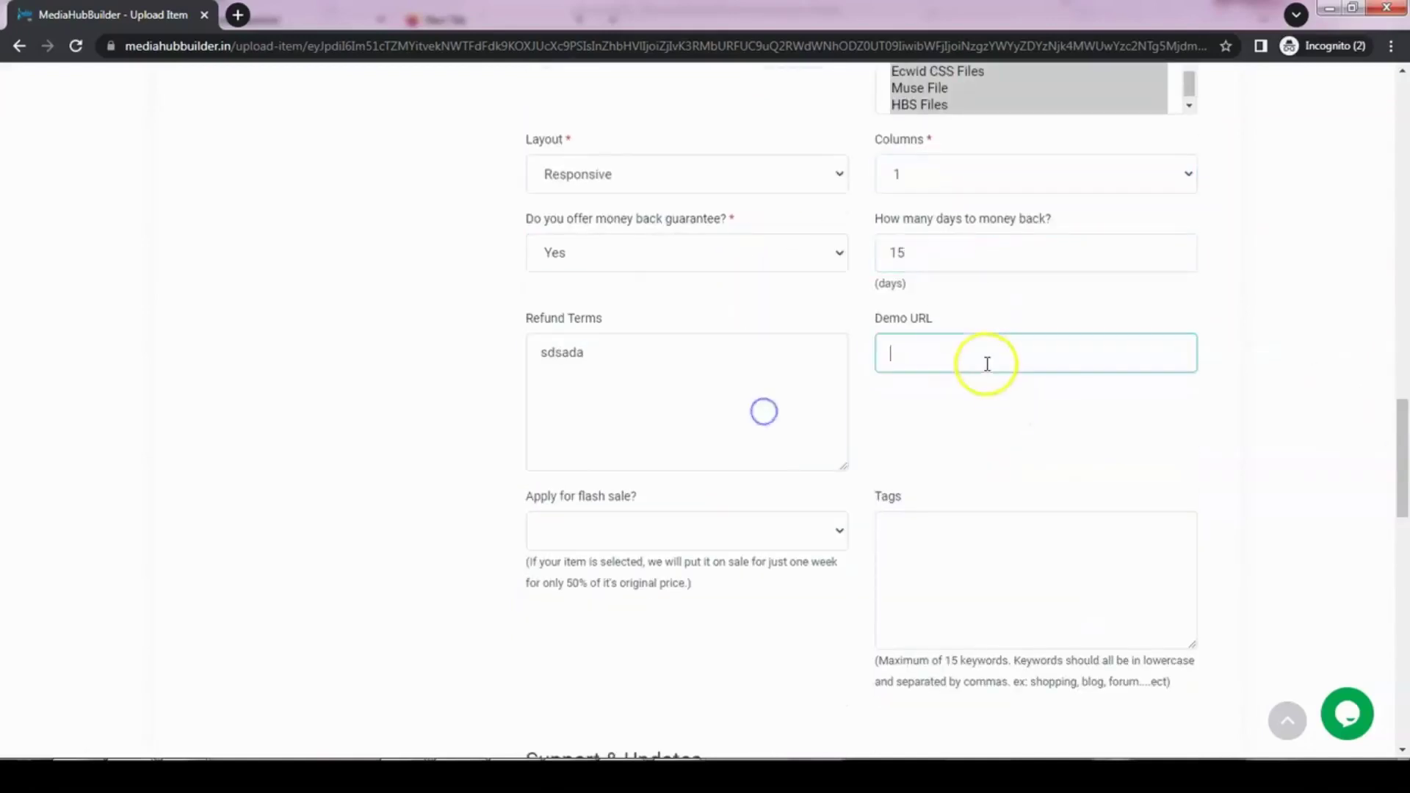
{"action": "type", "text": "https://demo.com"}
Set the flash sale application to No and enter the tags blog shopon
{"action": "left_click", "coordinate": [718, 531]}
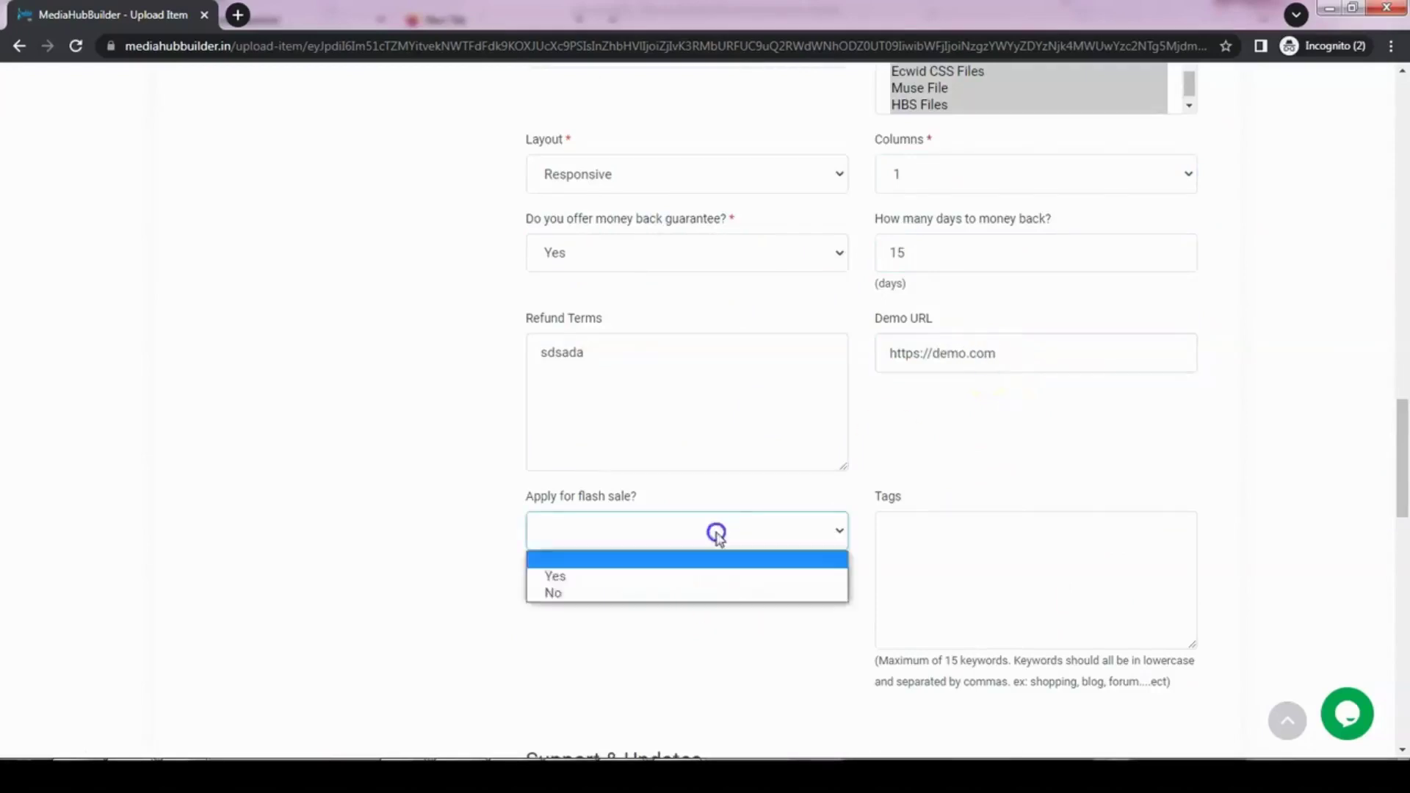
{"action": "left_click", "coordinate": [690, 592]}
{"action": "left_click", "coordinate": [977, 543]}
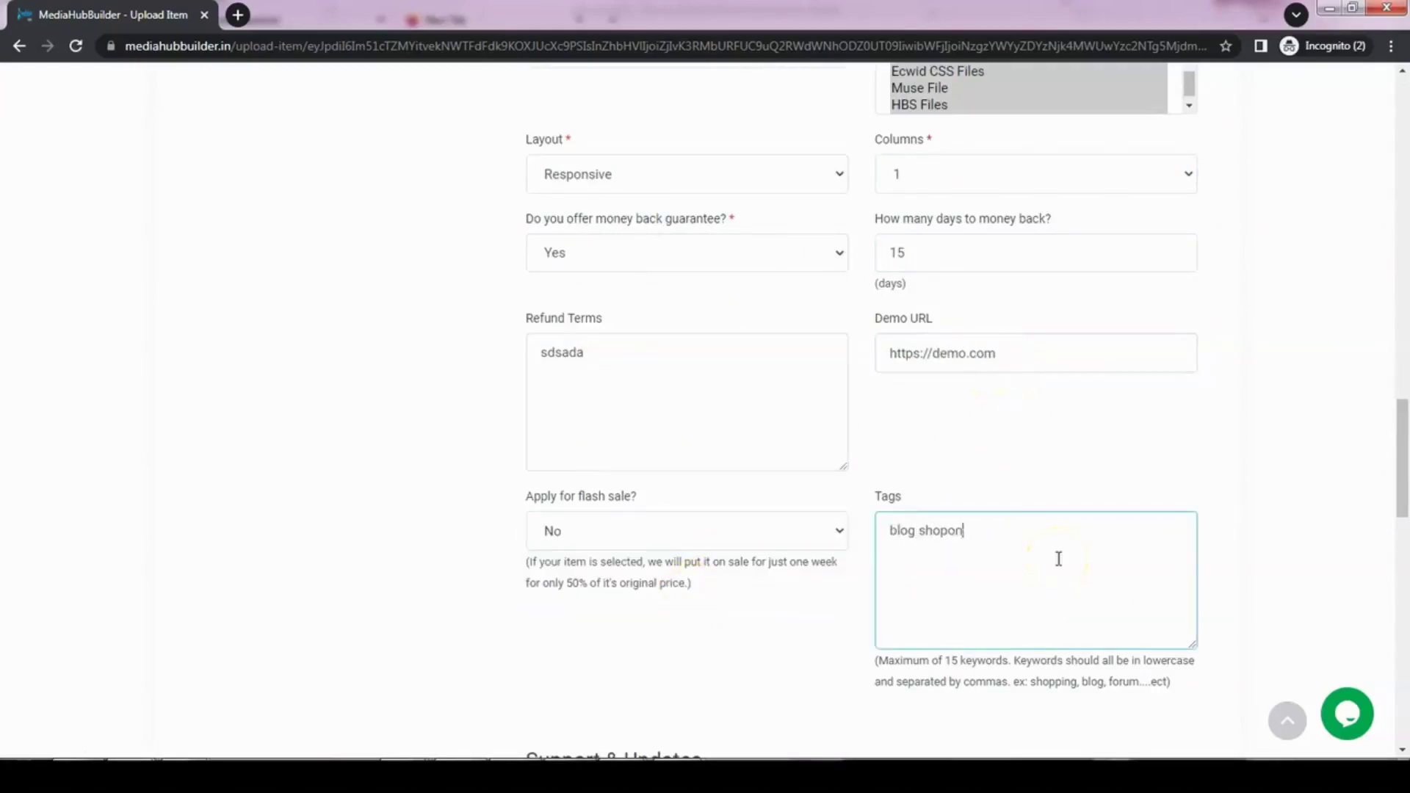
Set Apply For Free Download to No and Feature Update to Yes
{"action": "left_click_drag", "start_coordinate": [1402, 457], "coordinate": [1403, 551]}
{"action": "left_click", "coordinate": [777, 285]}
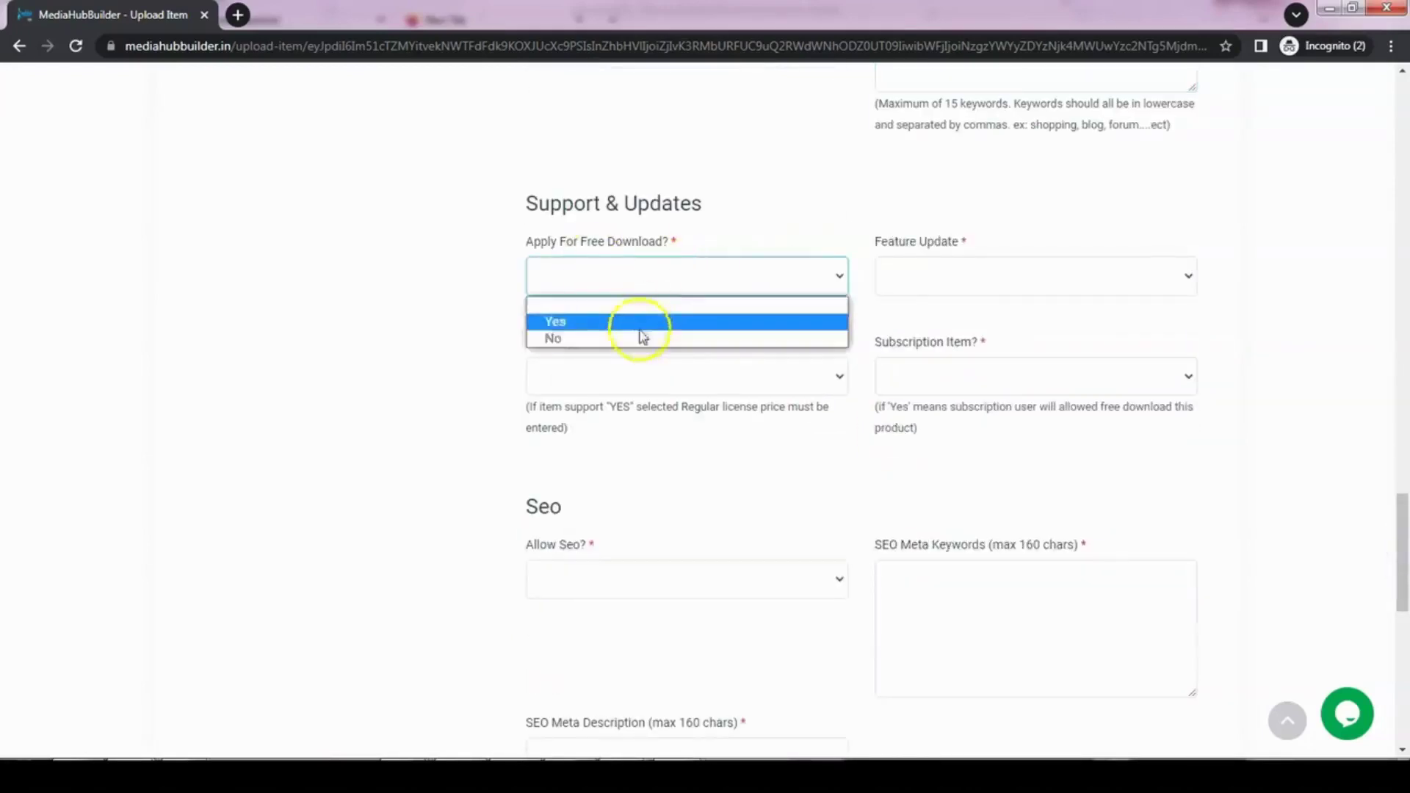
{"action": "left_click", "coordinate": [631, 337]}
{"action": "left_click", "coordinate": [934, 281]}
{"action": "left_click", "coordinate": [921, 337]}
{"action": "left_click", "coordinate": [735, 384]}
{"action": "left_click", "coordinate": [938, 270]}
{"action": "left_click", "coordinate": [911, 321]}
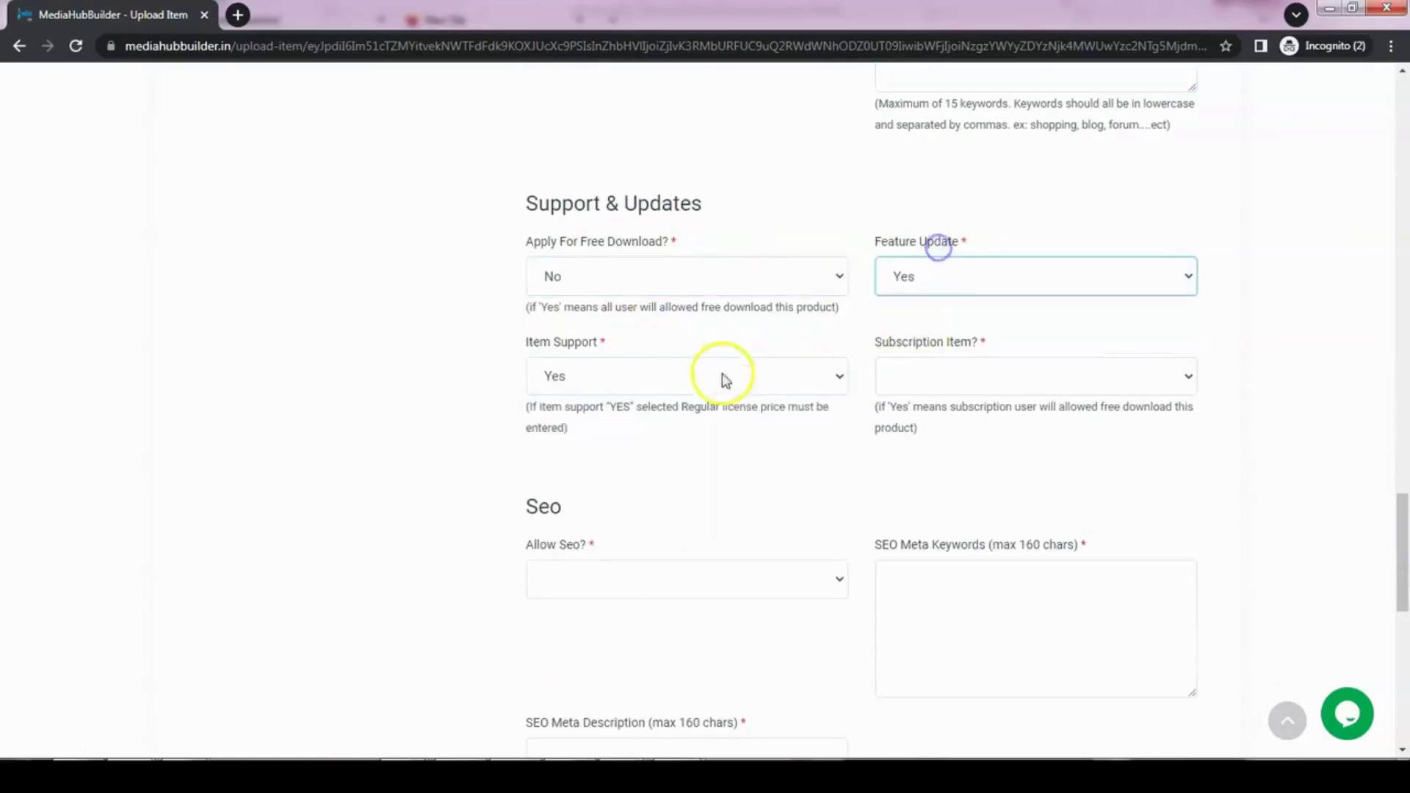
Set both Item Support and Subscription Item to Yes
{"action": "left_click", "coordinate": [723, 377]}
{"action": "left_click", "coordinate": [693, 422]}
{"action": "left_click", "coordinate": [1028, 376]}
{"action": "left_click", "coordinate": [1043, 420]}
{"action": "left_click", "coordinate": [937, 380]}
{"action": "left_click", "coordinate": [925, 419]}
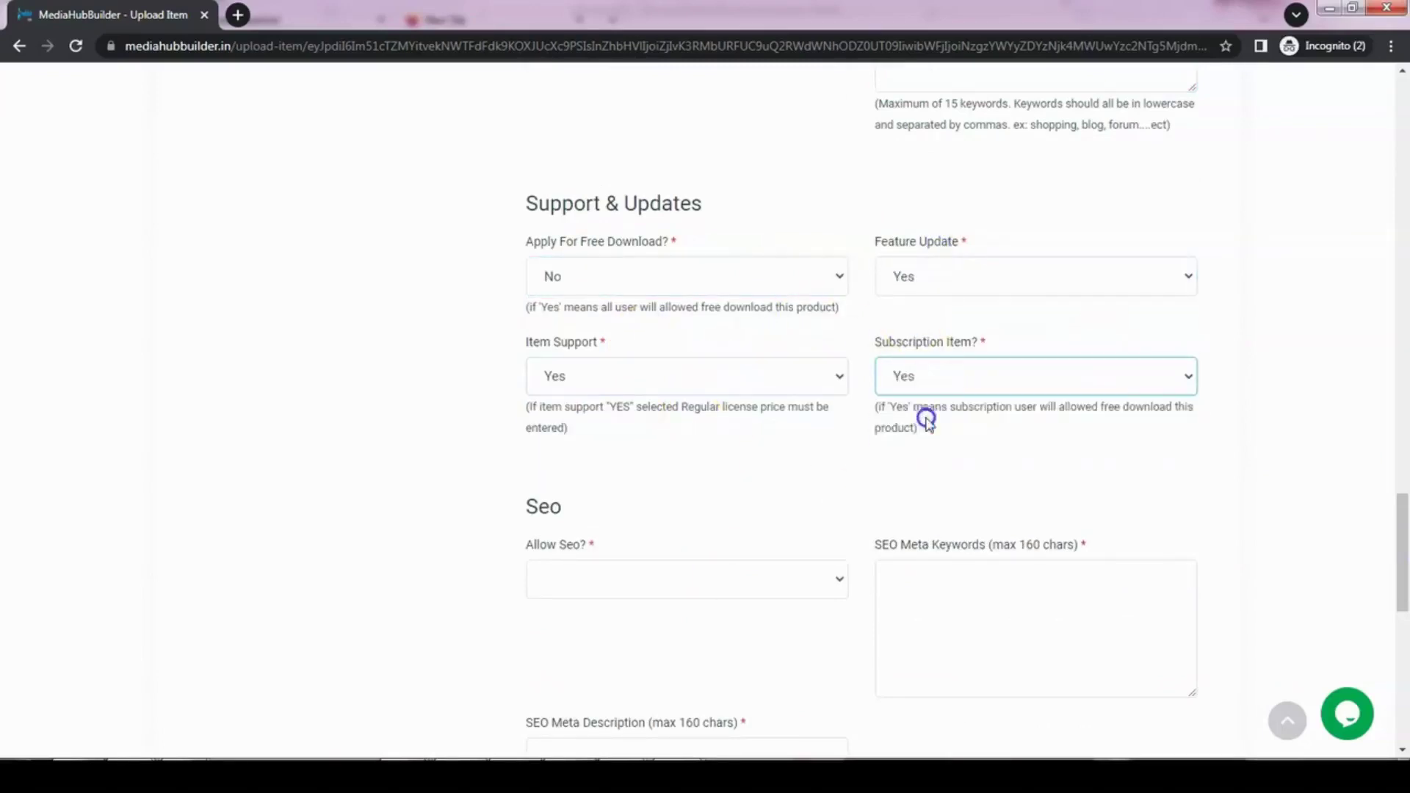
Set the Allow Seo option to No for the item
{"action": "left_click_drag", "start_coordinate": [1403, 538], "coordinate": [1404, 601]}
{"action": "left_click", "coordinate": [742, 189]}
{"action": "left_click", "coordinate": [746, 245]}
Price the regular license at 27 USD and the extended license at 89 USD, and submit the item for review
{"action": "left_click", "coordinate": [721, 349]}
{"action": "type", "text": "27"}
{"action": "key", "text": "Tab"}
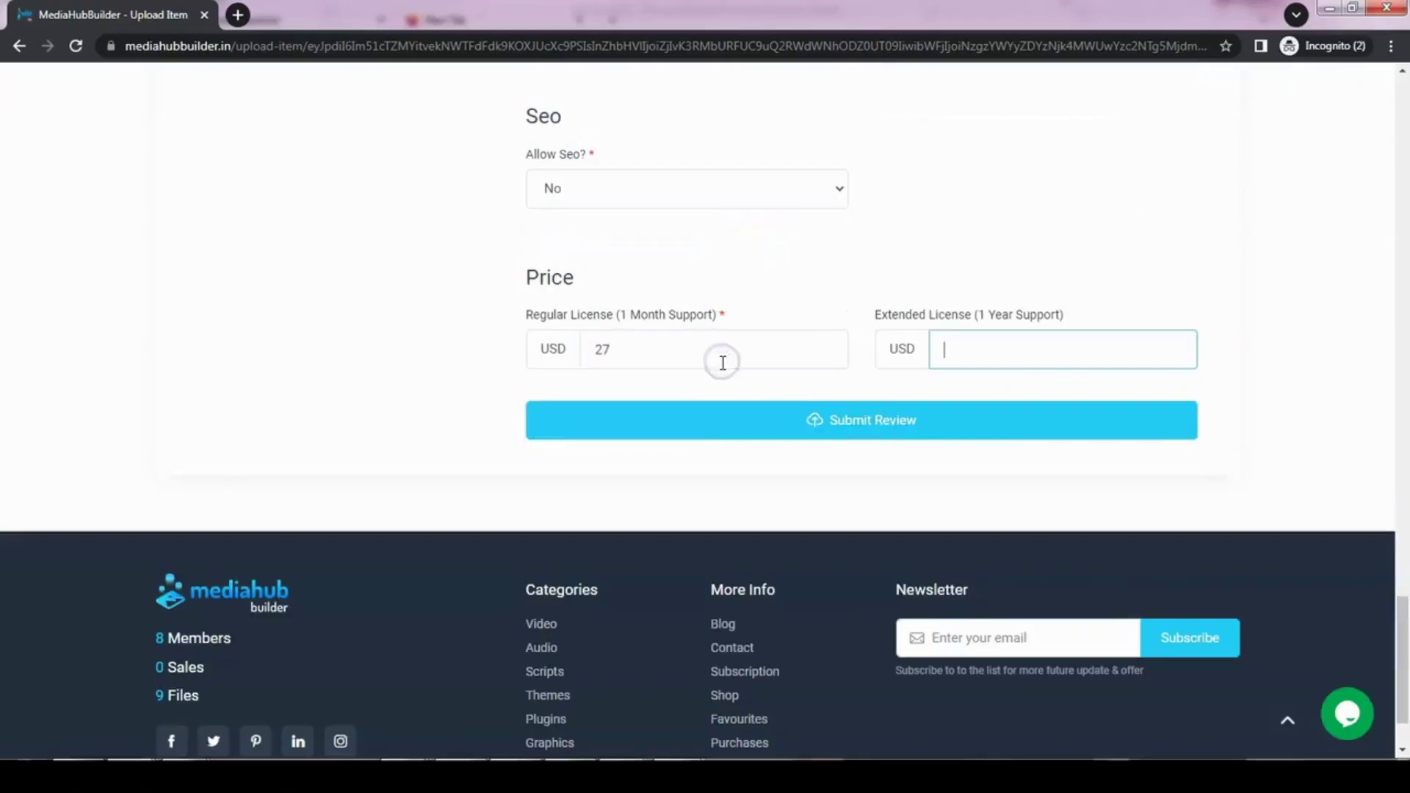
{"action": "type", "text": "89"}
{"action": "left_click", "coordinate": [734, 417]}
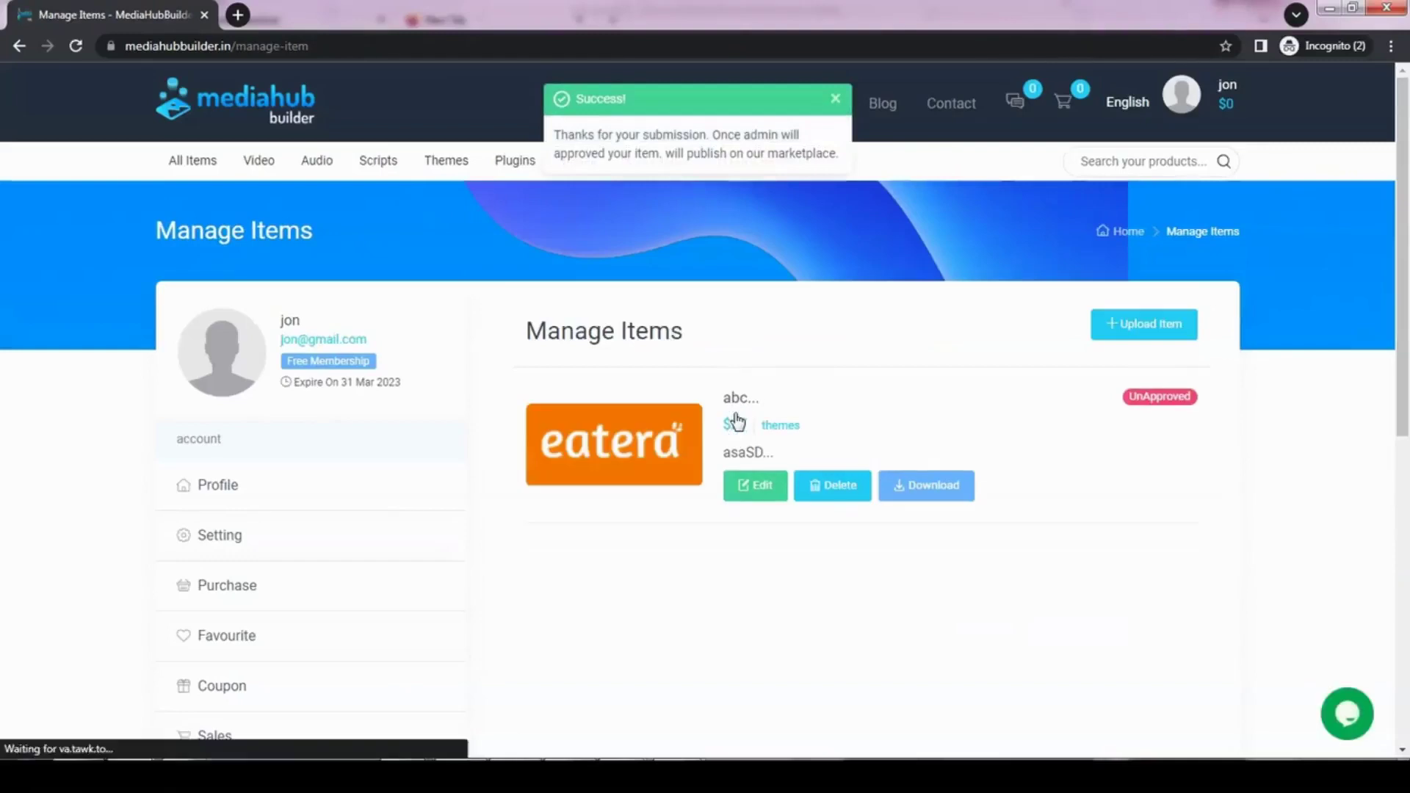
{"action": "left_click", "coordinate": [836, 98]}
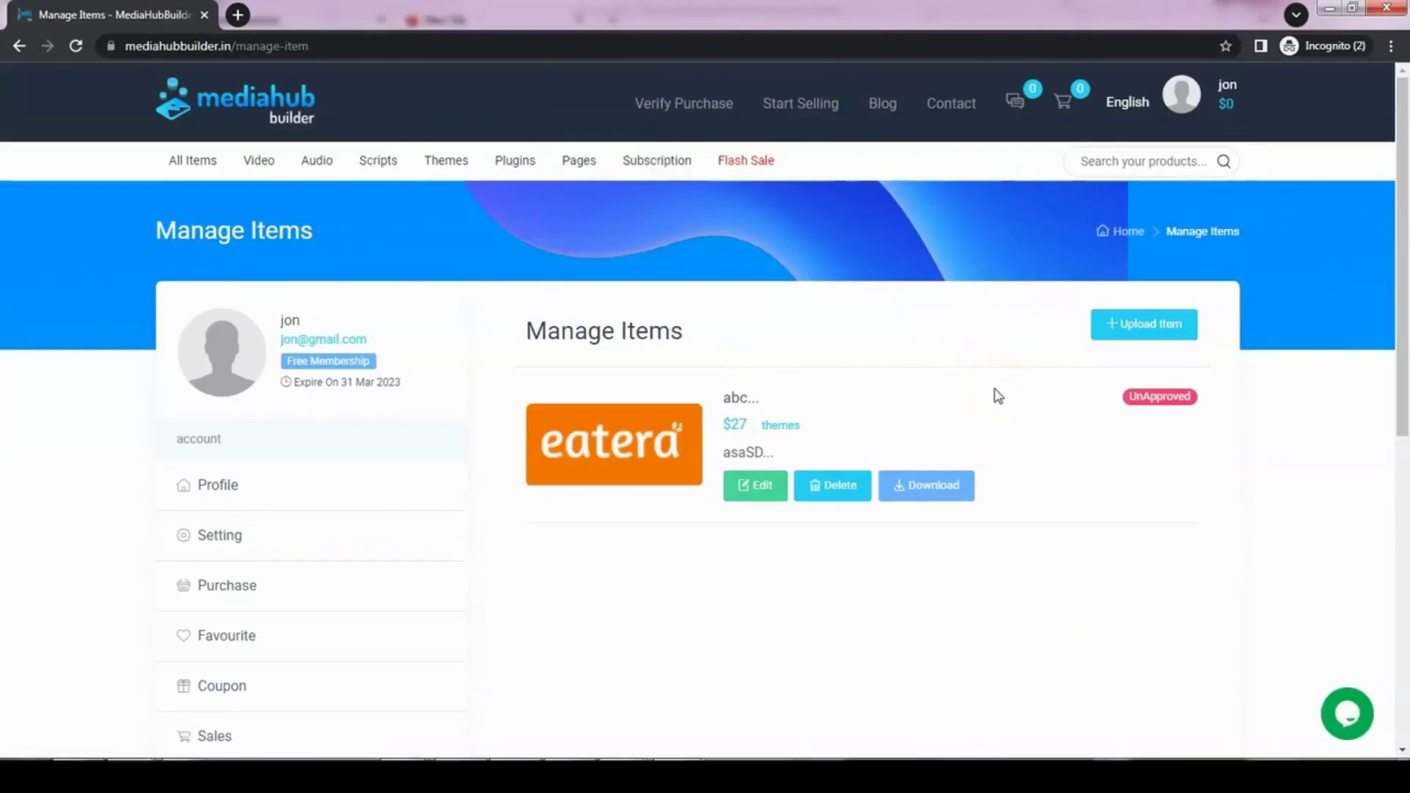
Switch to the admin panel in Firefox and open the newly registered vendor's record, first in the Vendors list, for editing
{"action": "key", "text": "alt+Tab"}
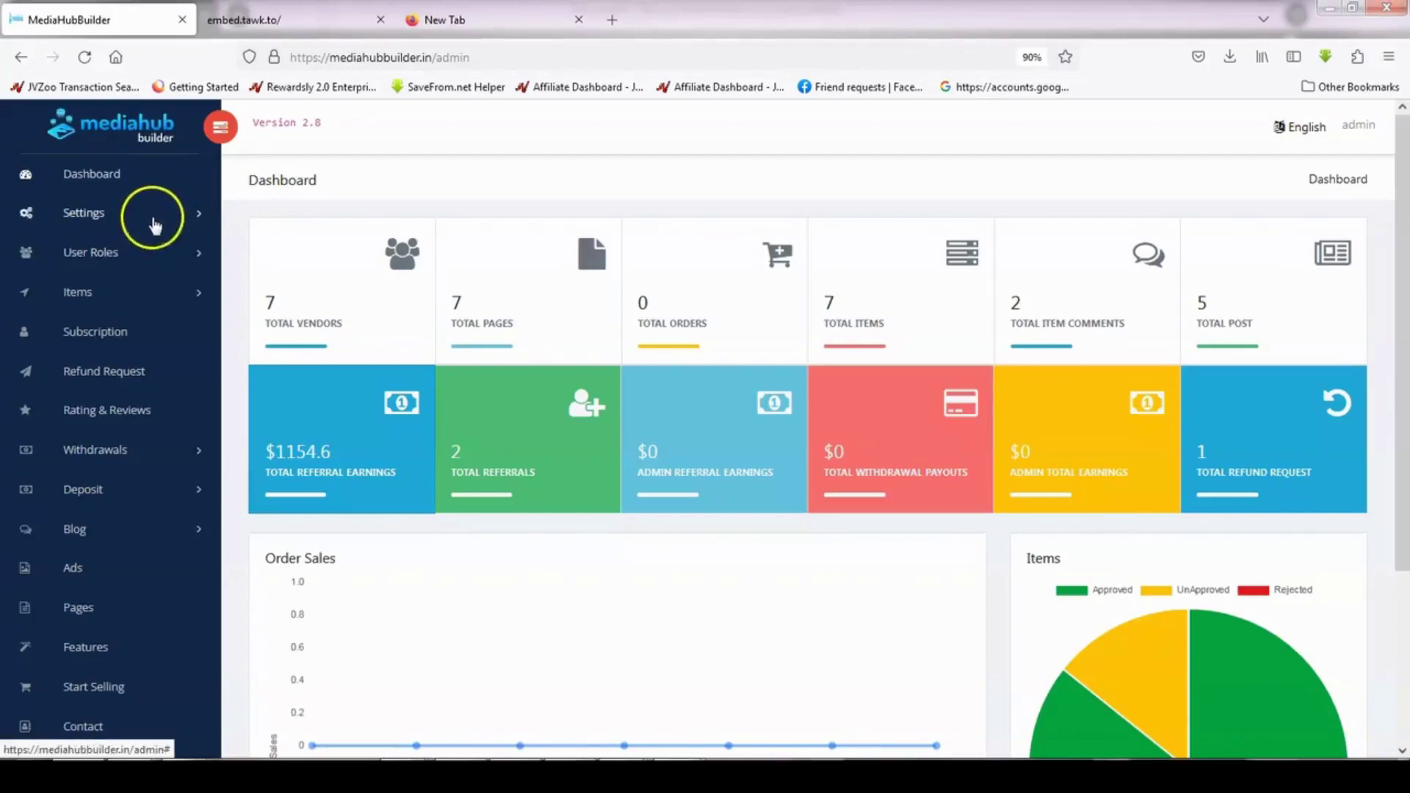
{"action": "left_click", "coordinate": [134, 257]}
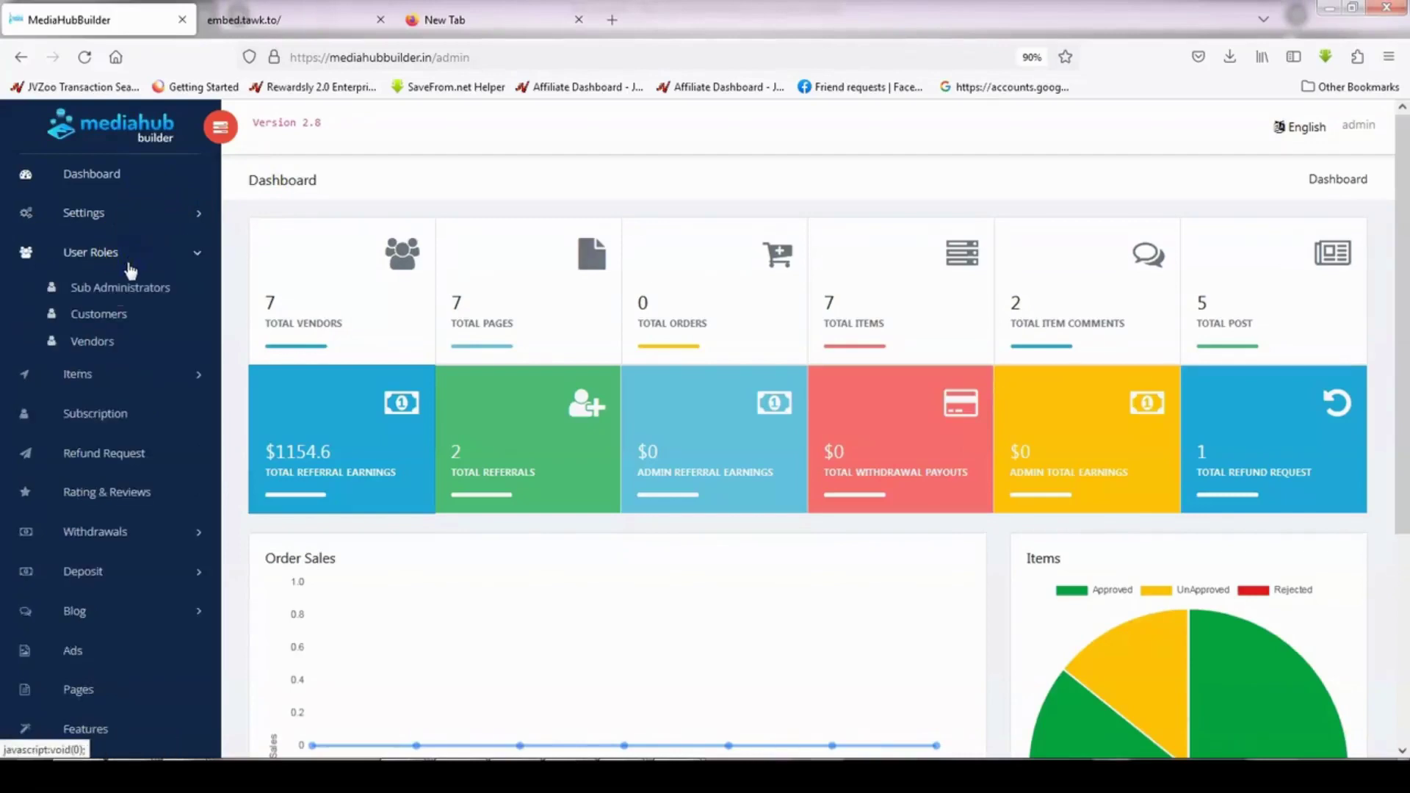
{"action": "left_click", "coordinate": [97, 348]}
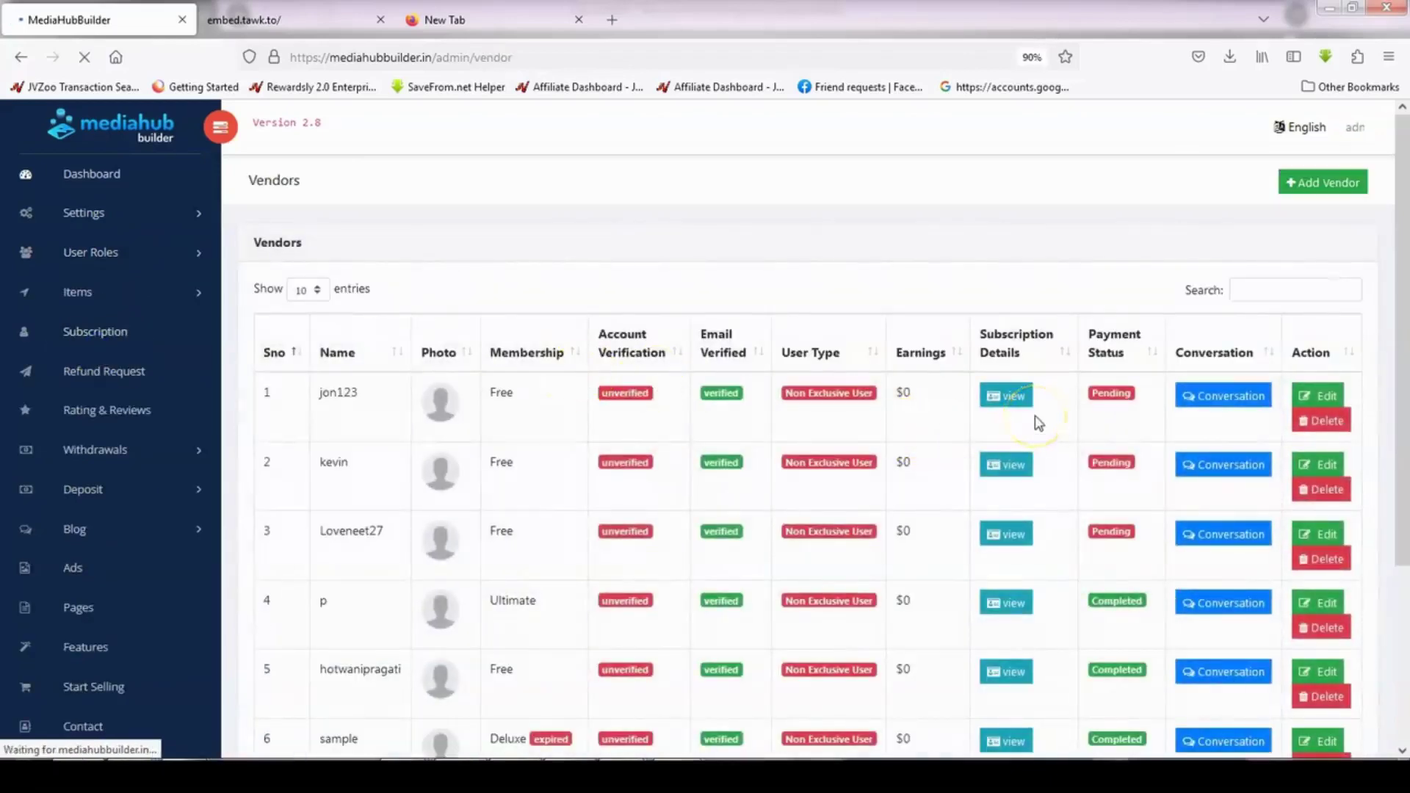
{"action": "double_click", "coordinate": [339, 393]}
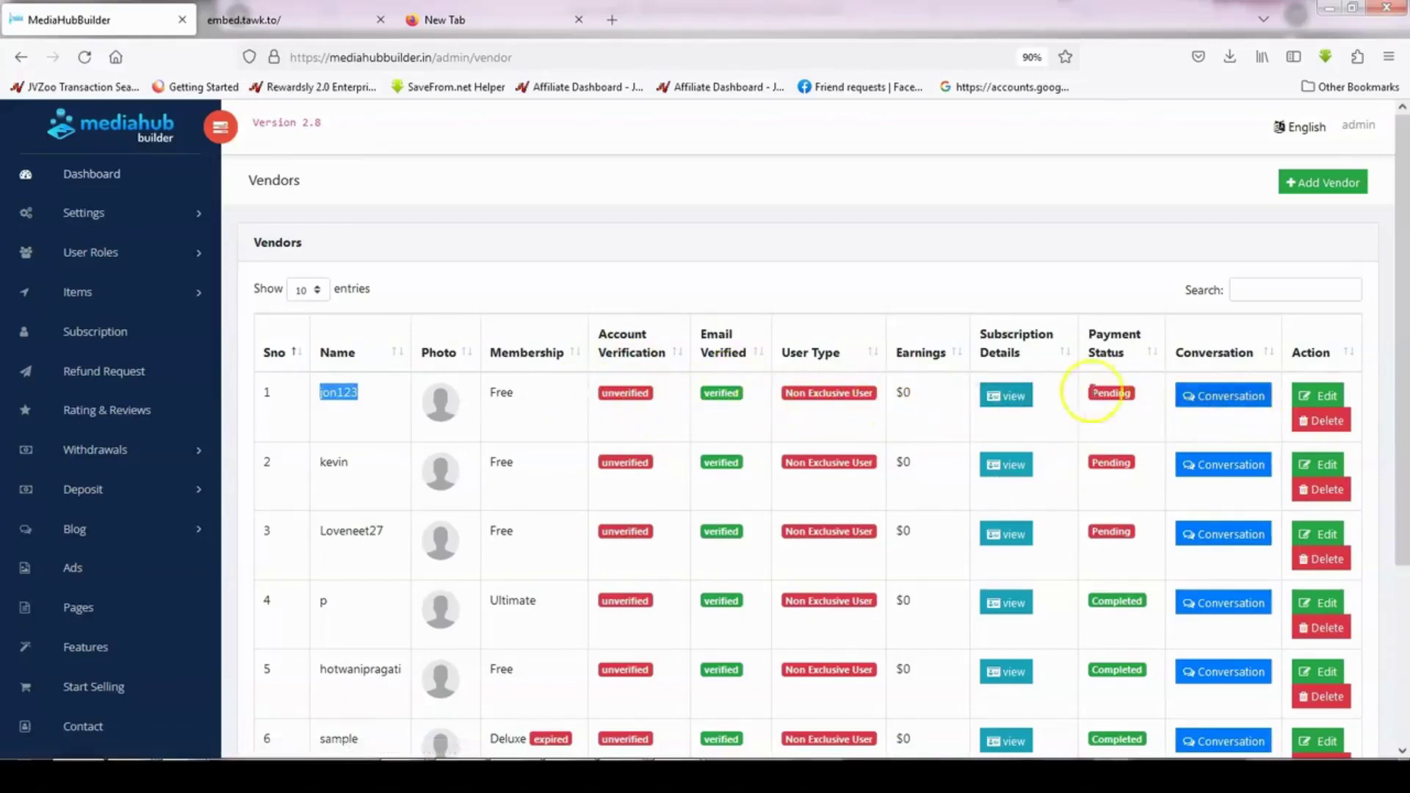
{"action": "left_click", "coordinate": [1320, 399]}
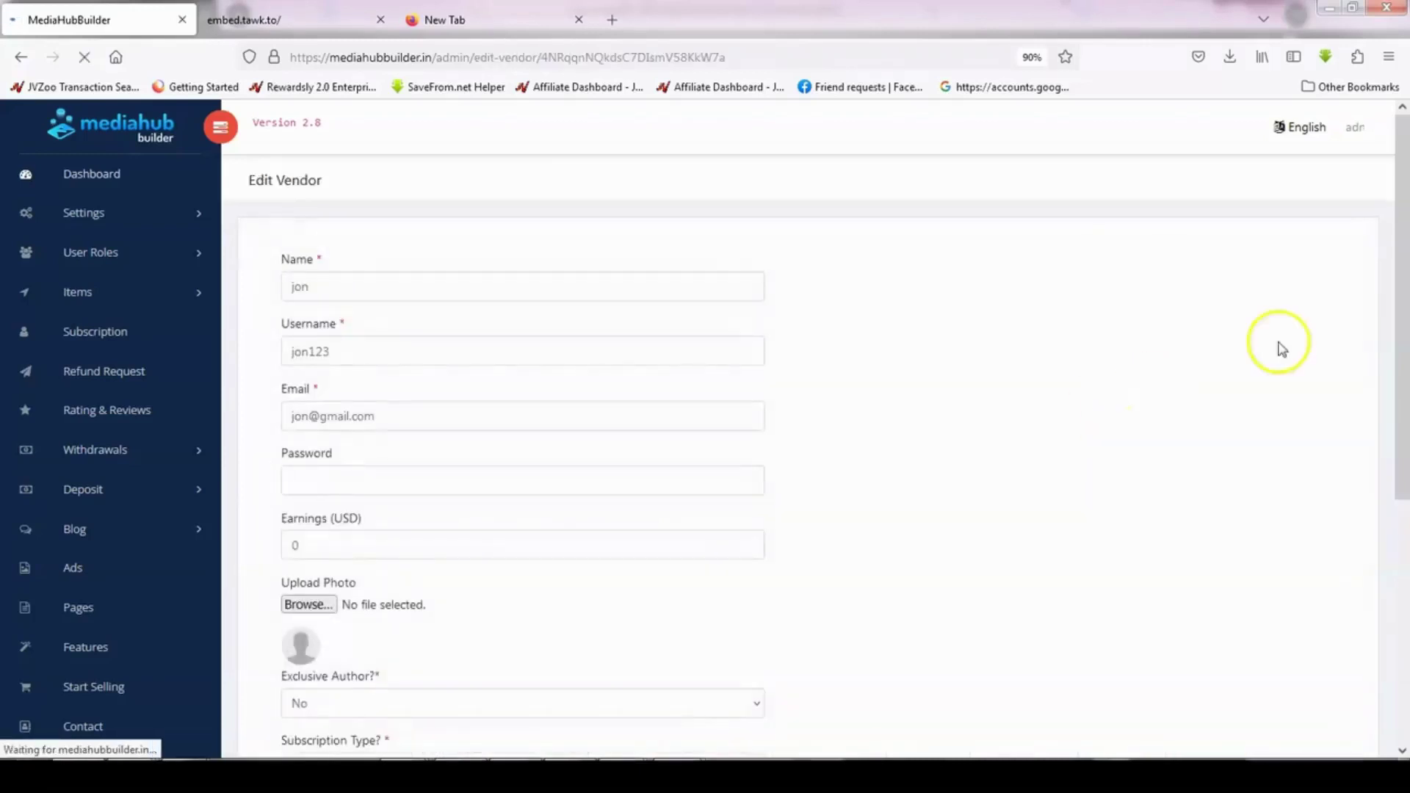
Set the vendor's Account Verification to verified and Payment Status to Completed, and submit the changes
{"action": "left_click_drag", "start_coordinate": [1398, 277], "coordinate": [1358, 445]}
{"action": "left_click", "coordinate": [684, 482]}
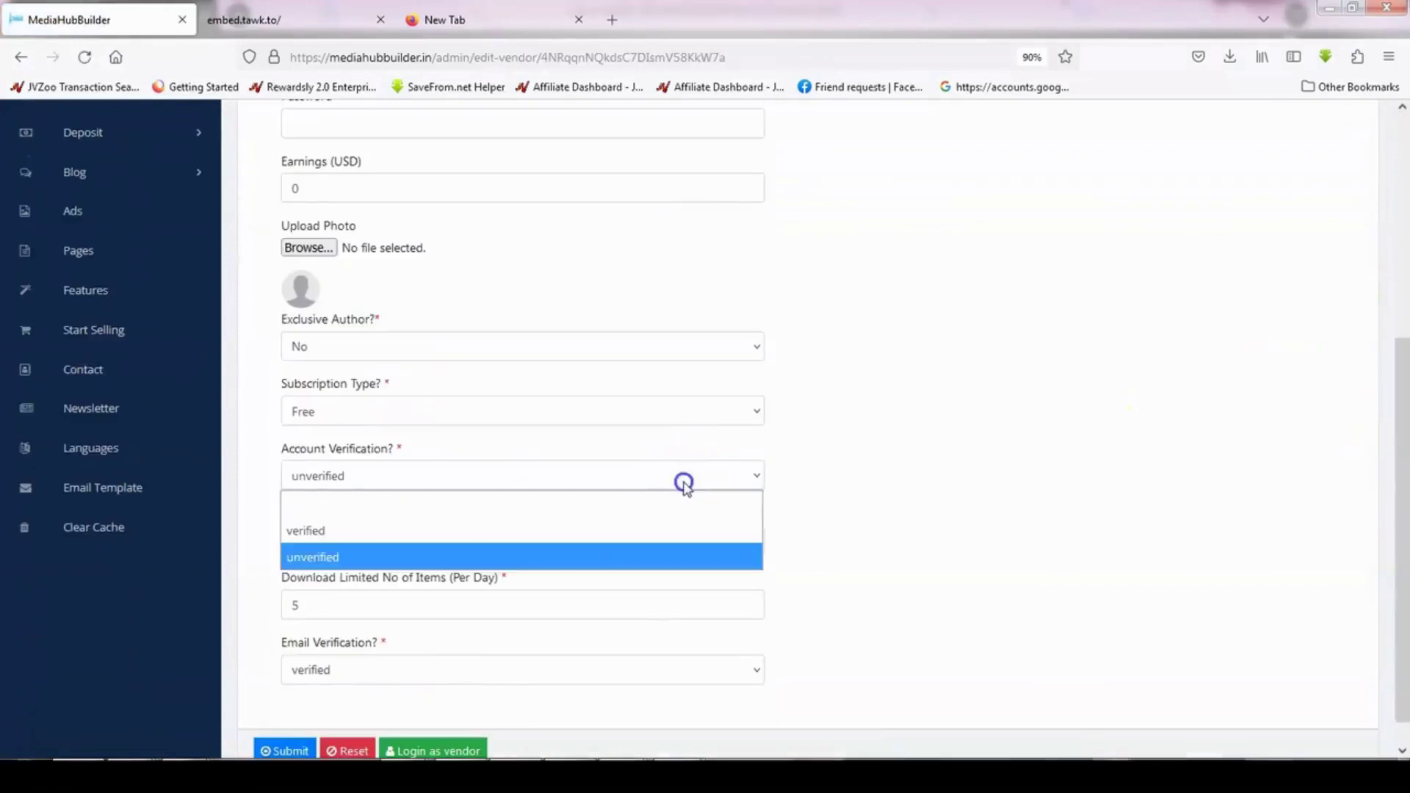
{"action": "left_click", "coordinate": [641, 533]}
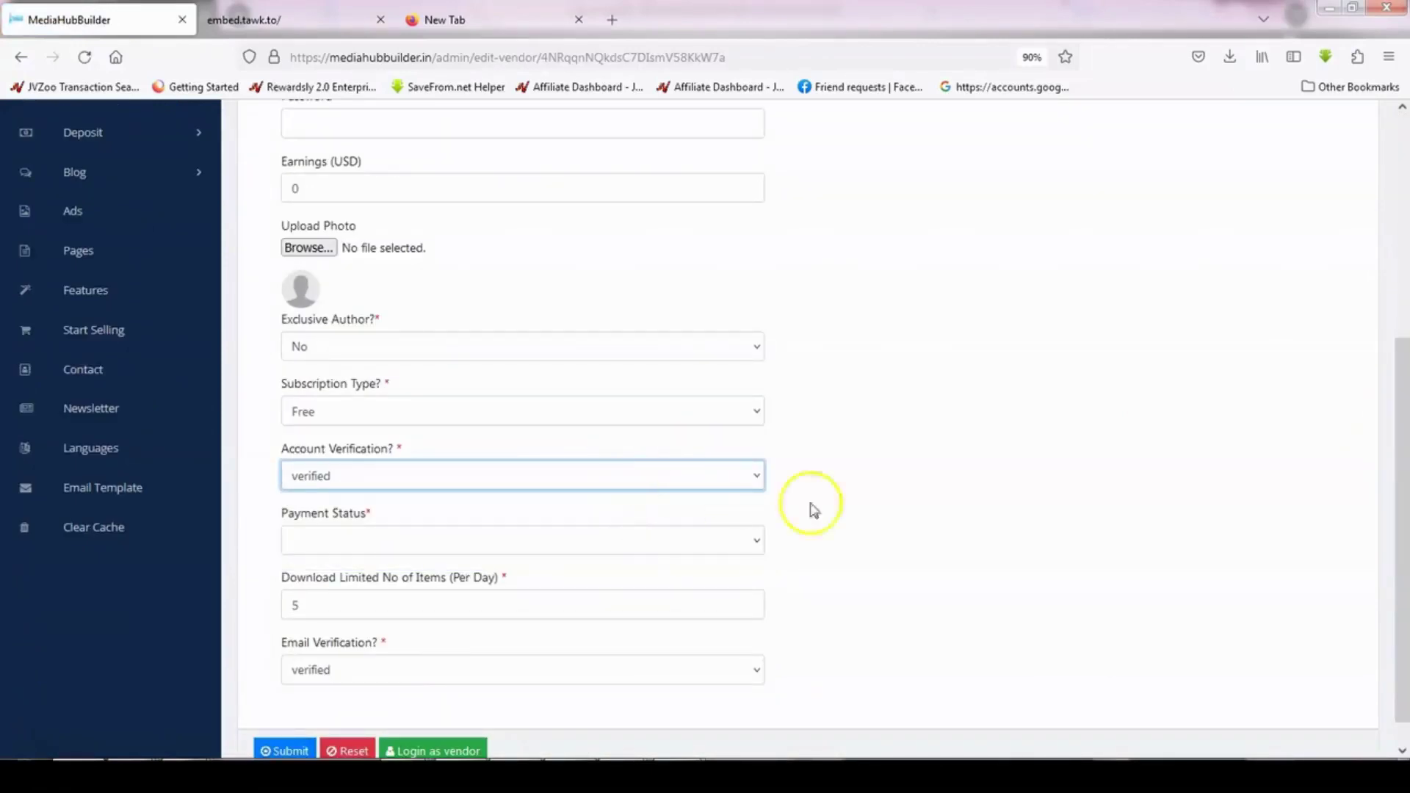
{"action": "left_click", "coordinate": [299, 714]}
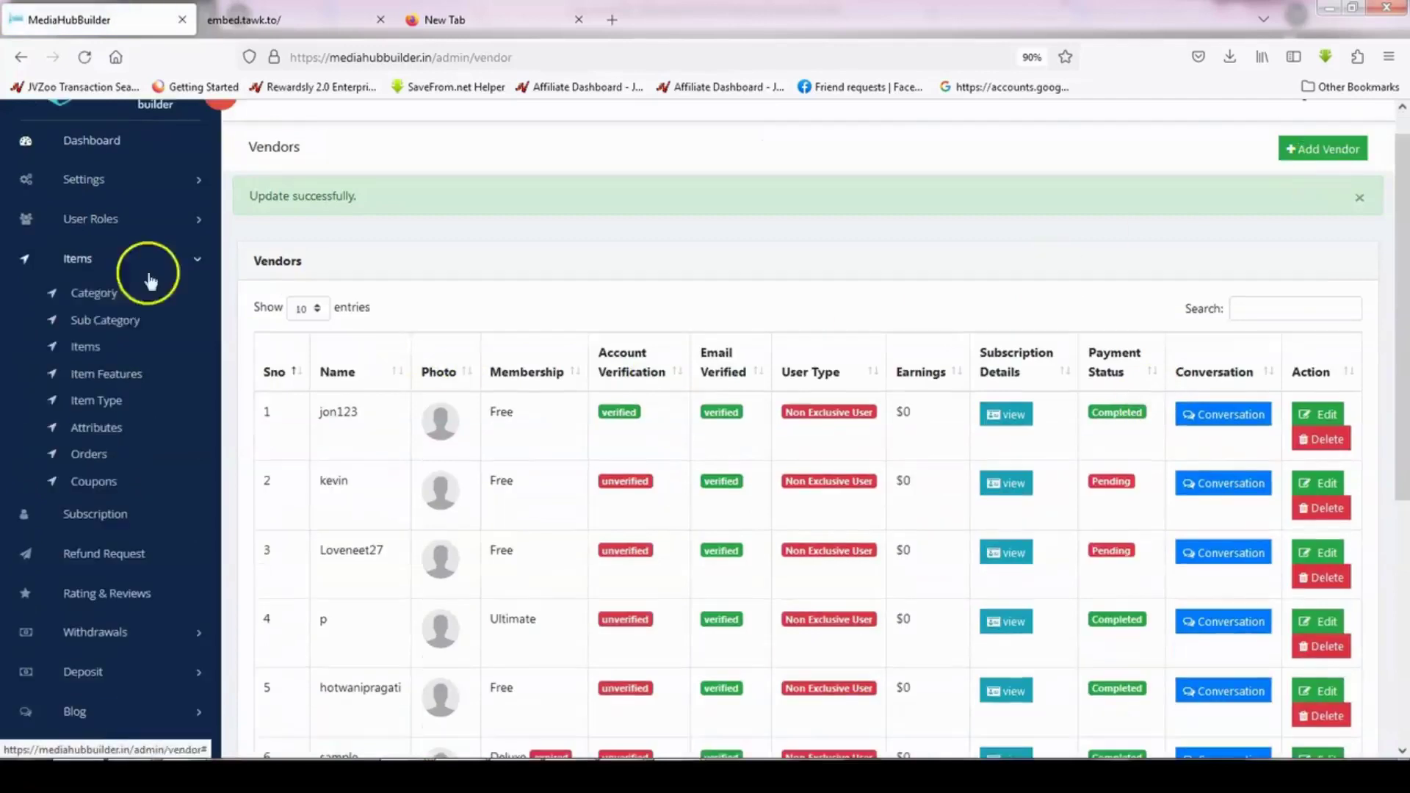
Open the vendor's "abc" item for editing in the admin item list, set its Status to Approved, and submit it
{"action": "left_click", "coordinate": [93, 343]}
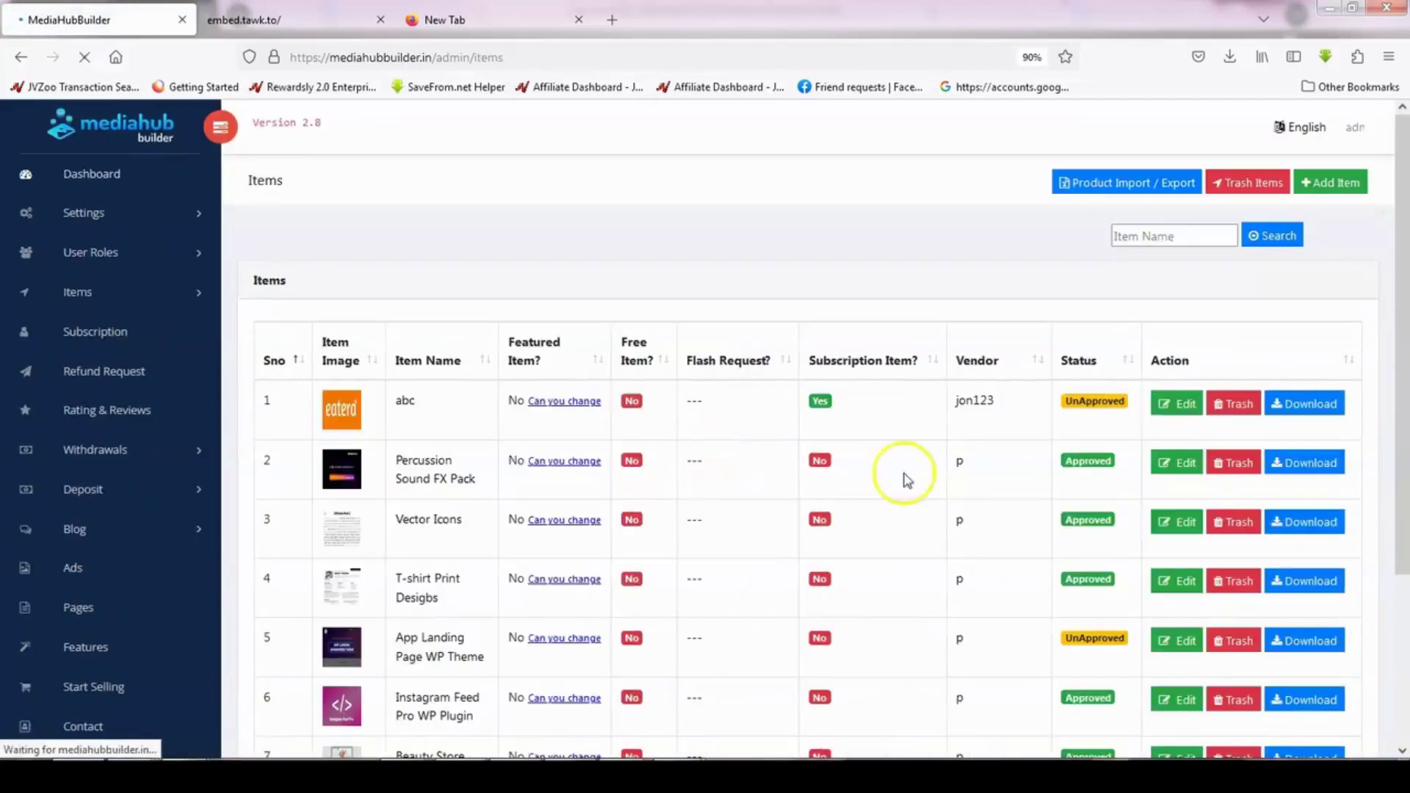
{"action": "left_click", "coordinate": [1182, 403]}
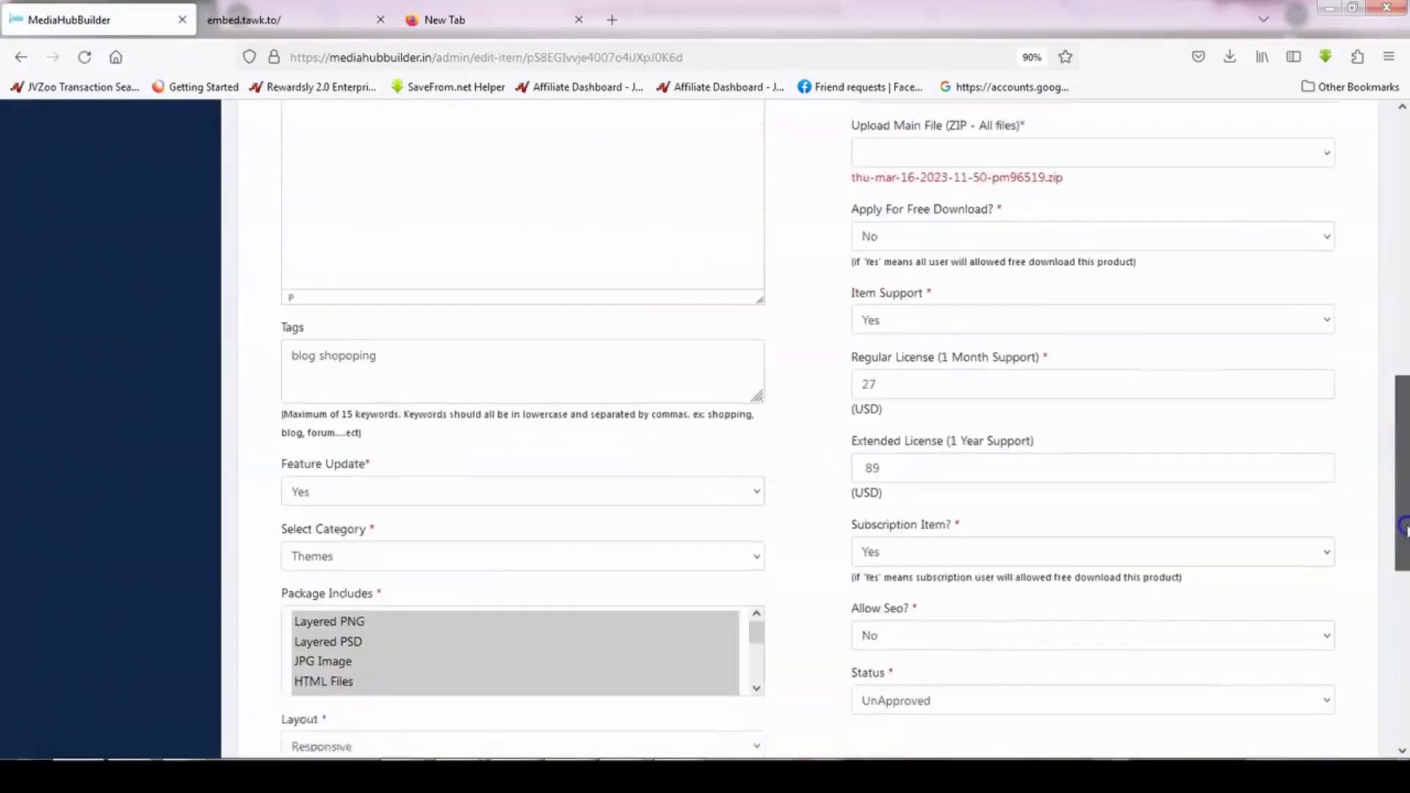
{"action": "scroll", "coordinate": [1049, 514], "scroll_direction": "down", "scroll_amount": 3}
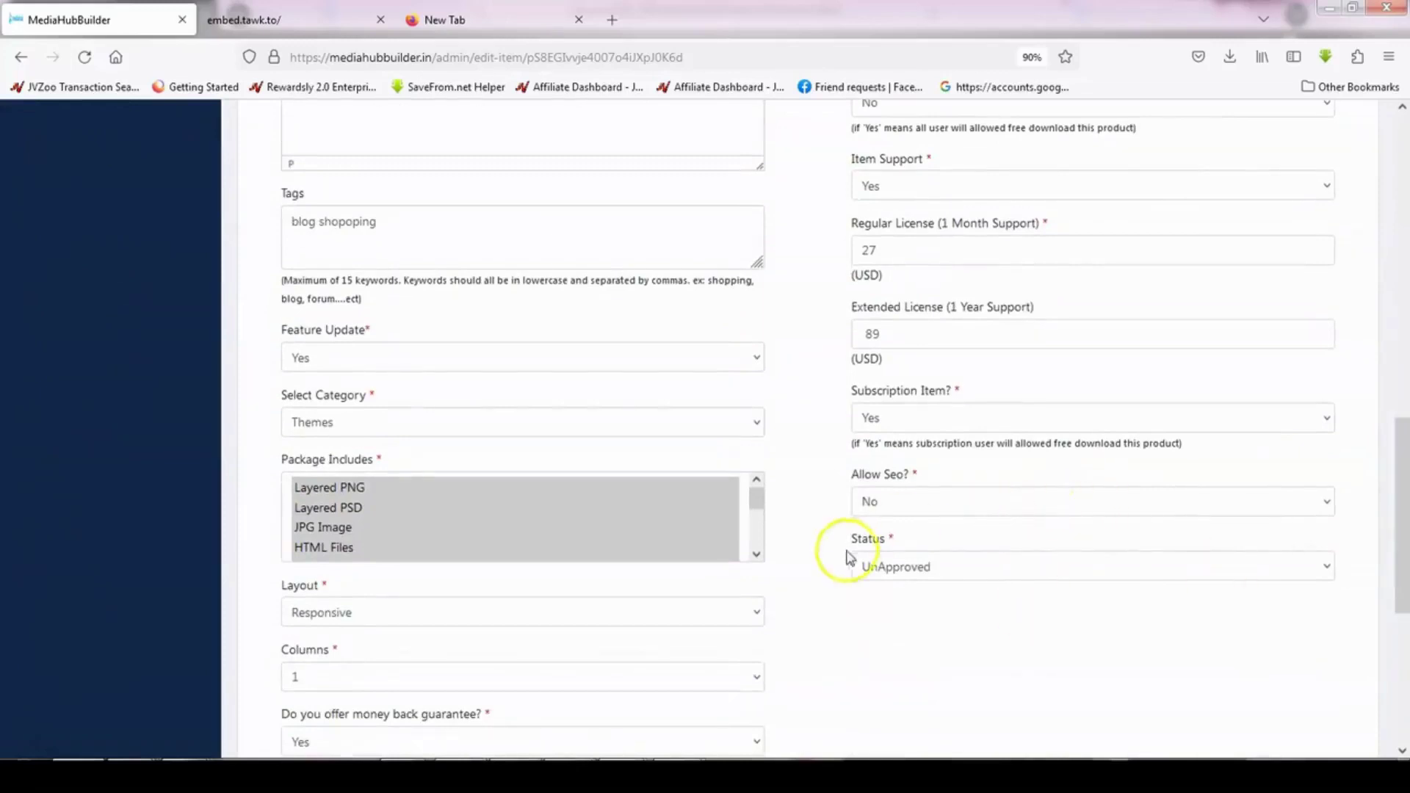
{"action": "left_click", "coordinate": [903, 584]}
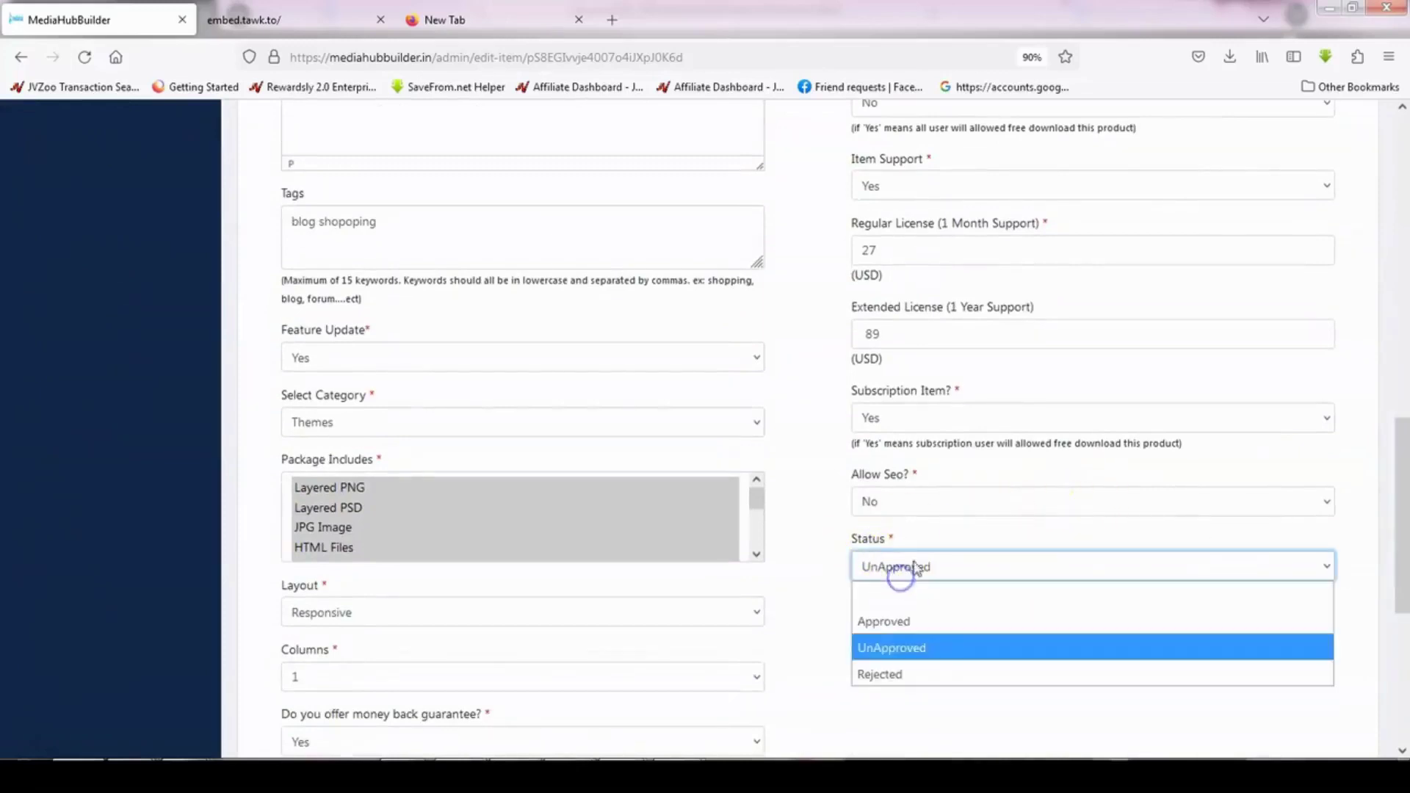
{"action": "left_click", "coordinate": [896, 623]}
{"action": "scroll", "coordinate": [1404, 588], "scroll_direction": "down", "scroll_amount": 3}
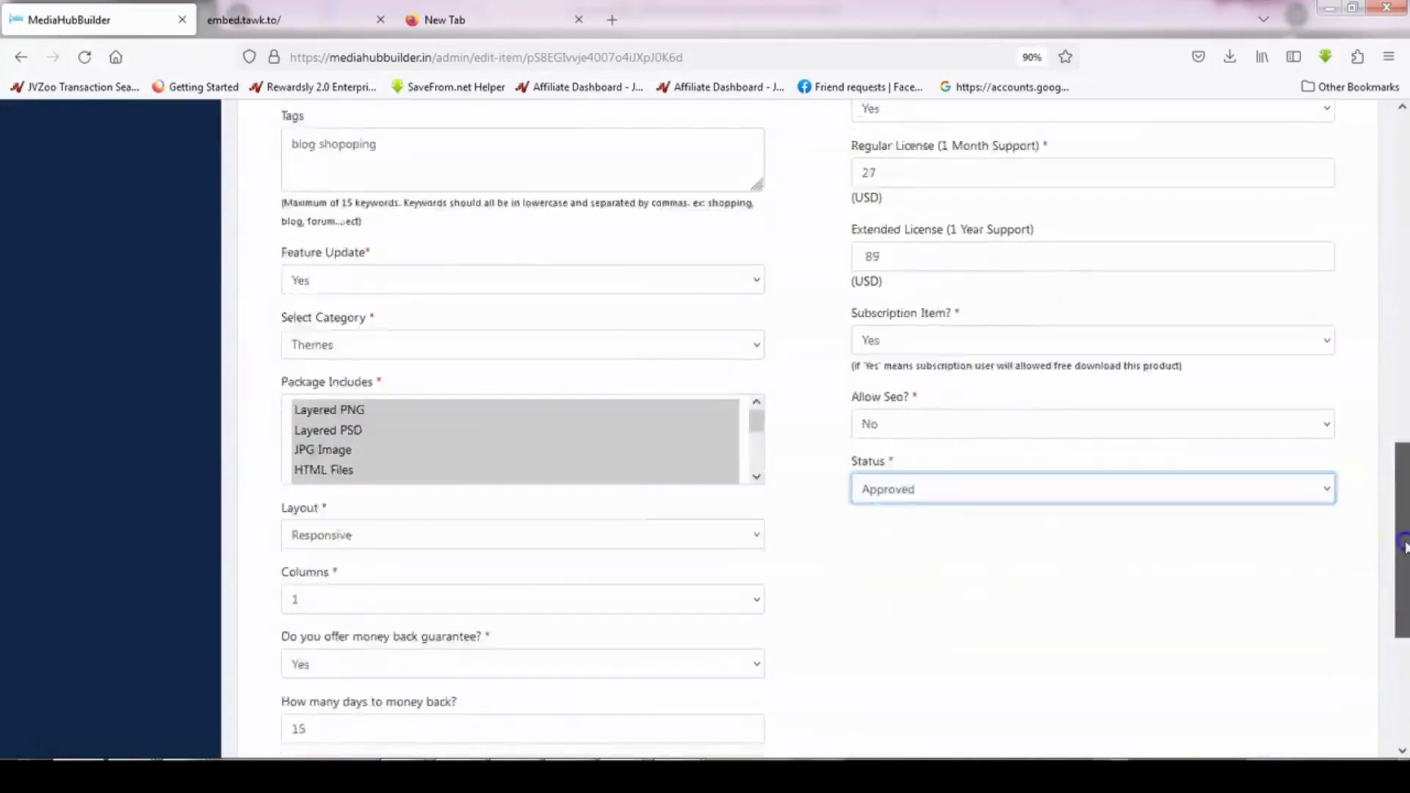
{"action": "scroll", "coordinate": [1403, 597], "scroll_direction": "down", "scroll_amount": 2}
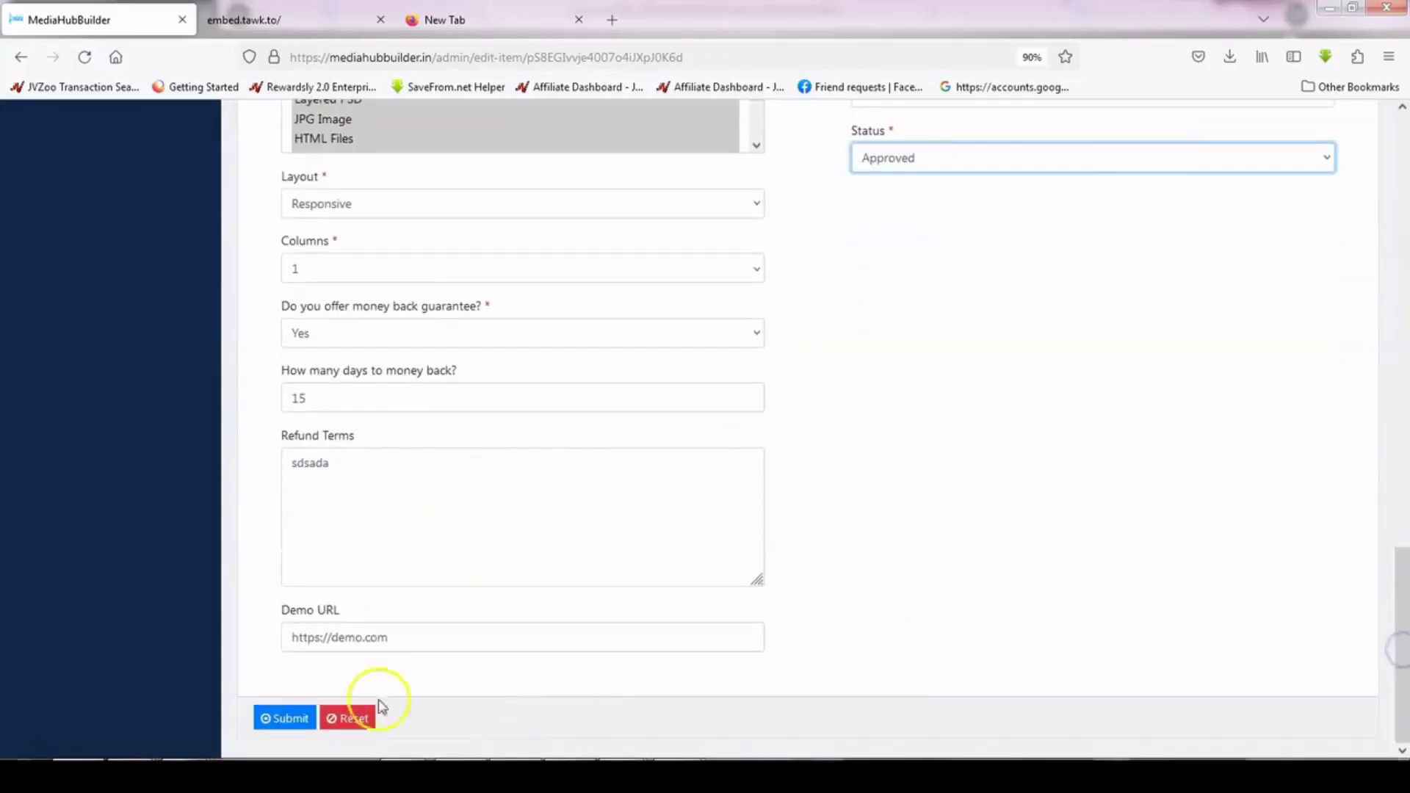
{"action": "left_click", "coordinate": [287, 710]}
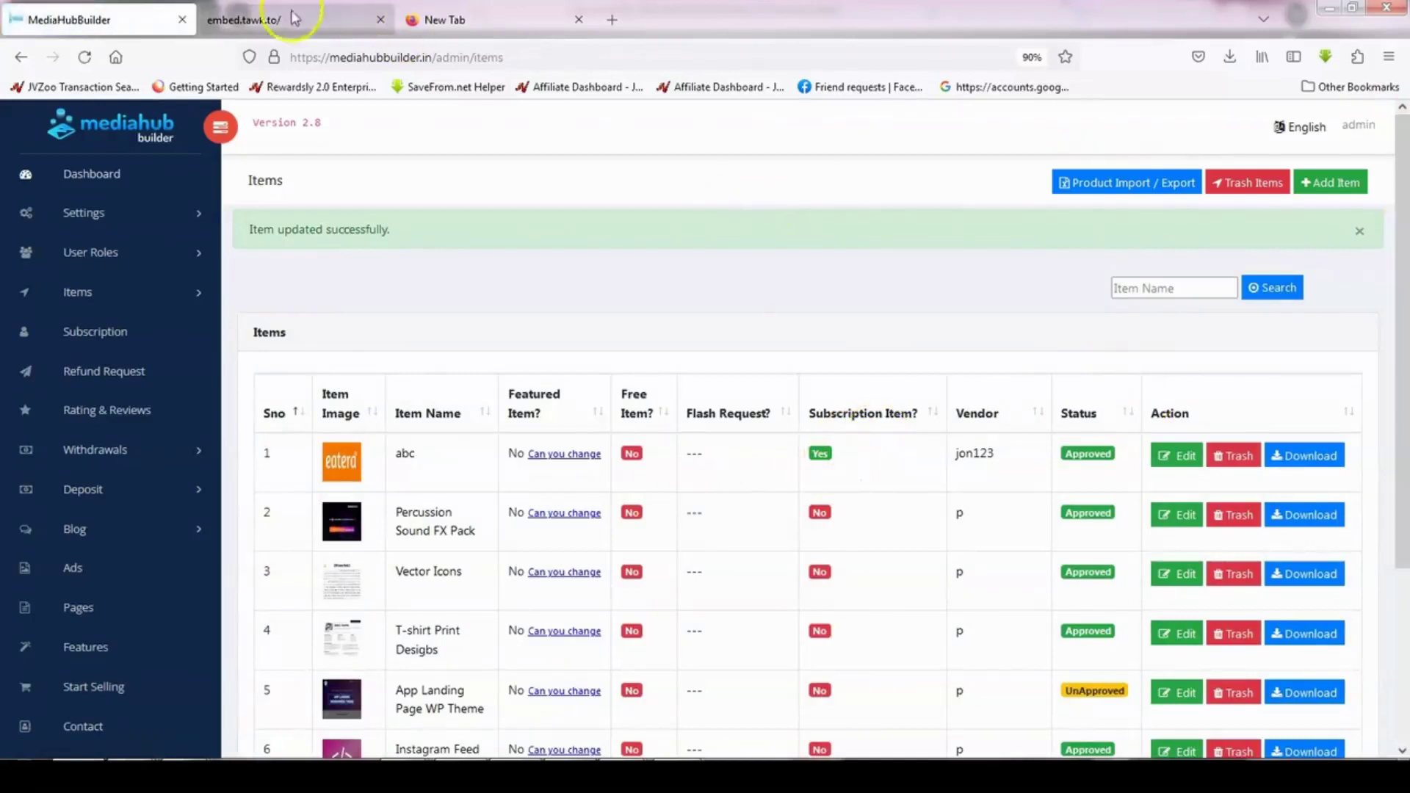
Load the public storefront home page in another browser tab and open the "abc" item's product page
{"action": "left_click", "coordinate": [437, 24]}
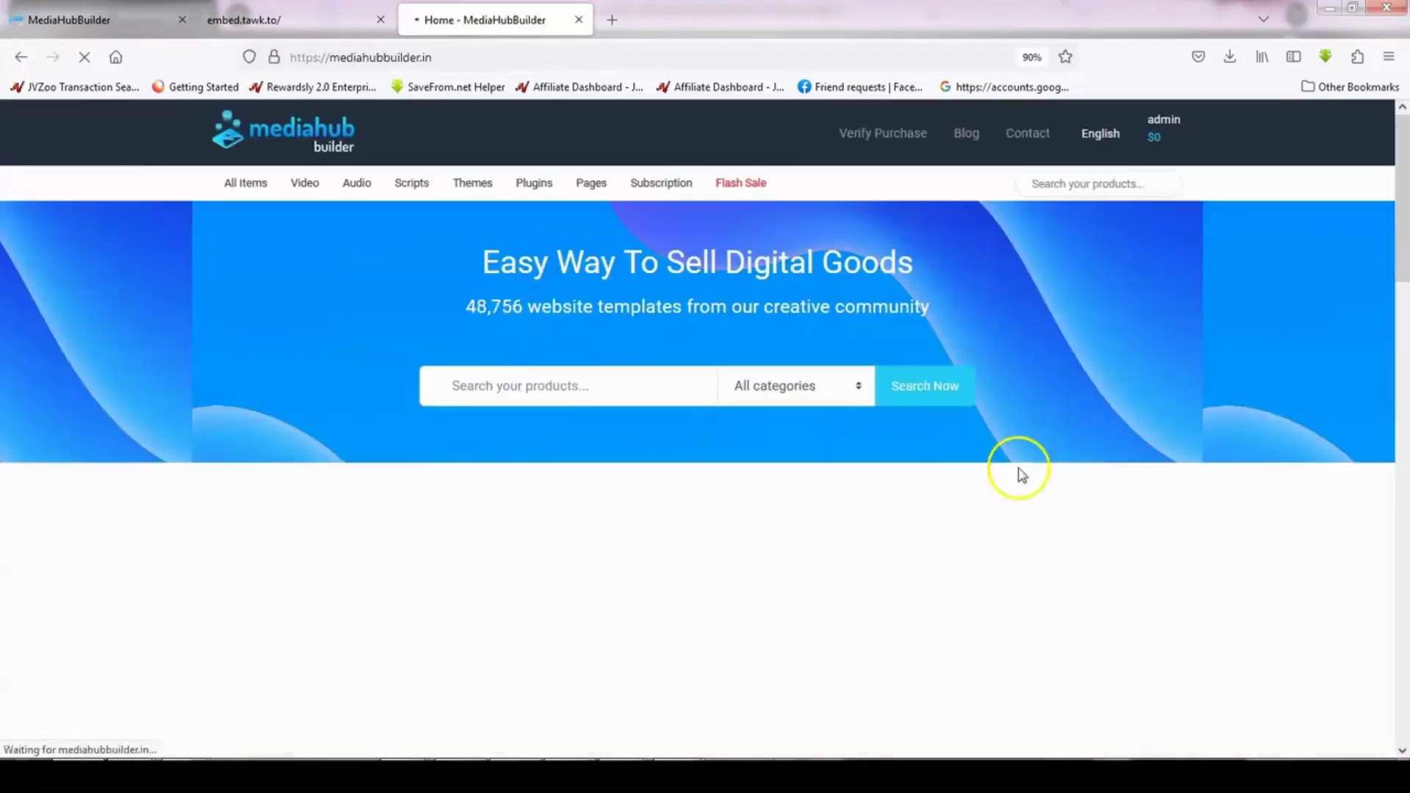
{"action": "left_click_drag", "start_coordinate": [1400, 213], "coordinate": [1395, 346]}
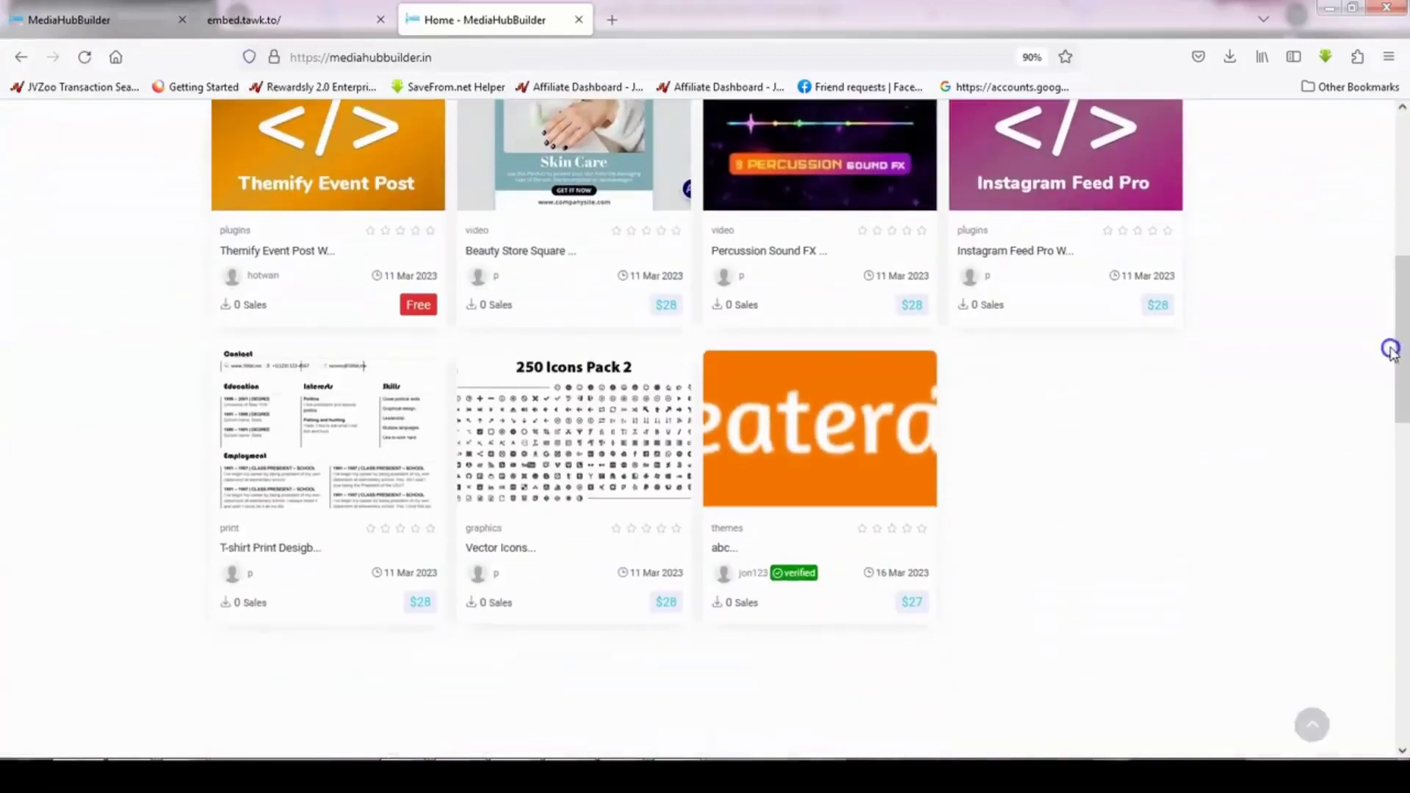
{"action": "left_click", "coordinate": [813, 470]}
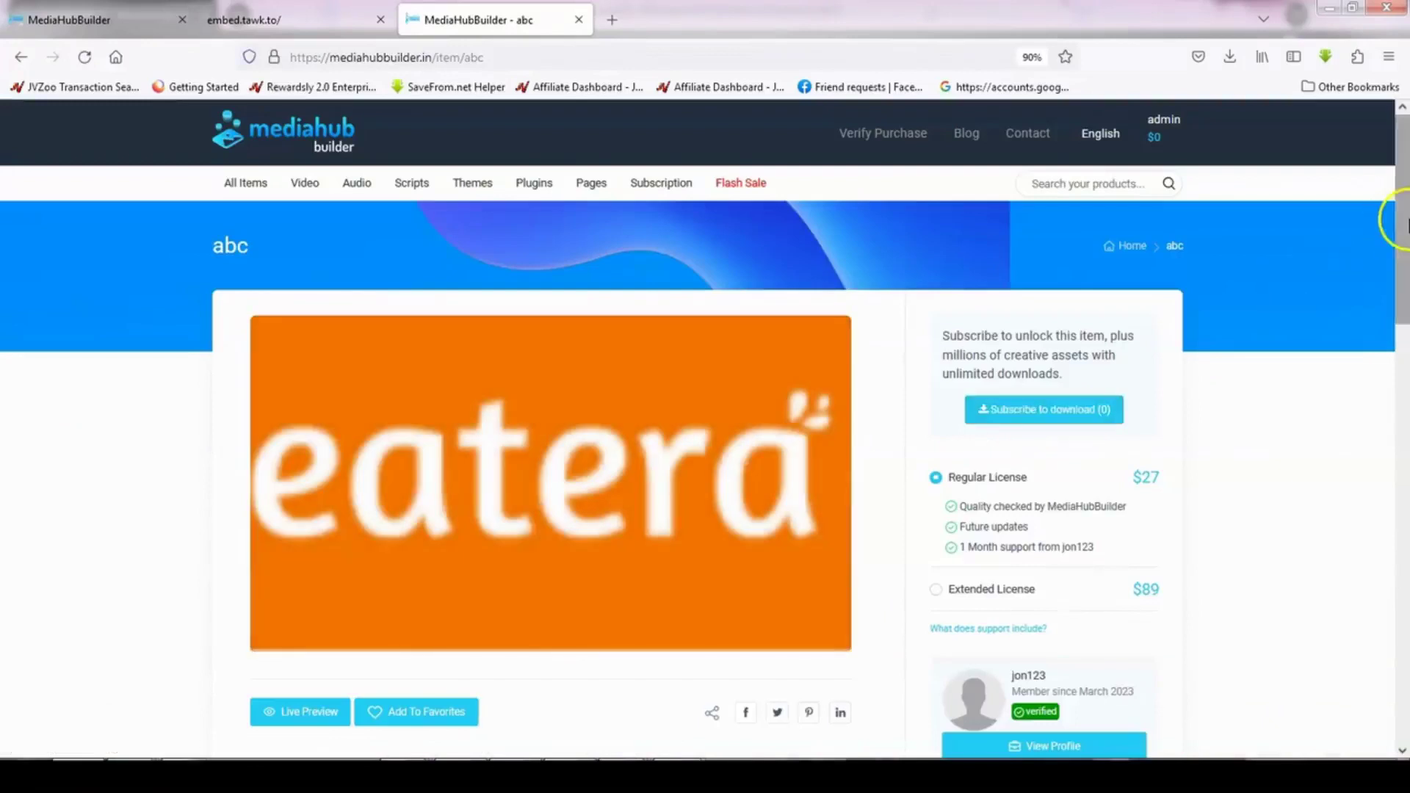
Compare the Extended License and Regular License options on the item page, leaving Regular License selected
{"action": "left_click_drag", "start_coordinate": [1390, 220], "coordinate": [1399, 290]}
{"action": "left_click", "coordinate": [1041, 398]}
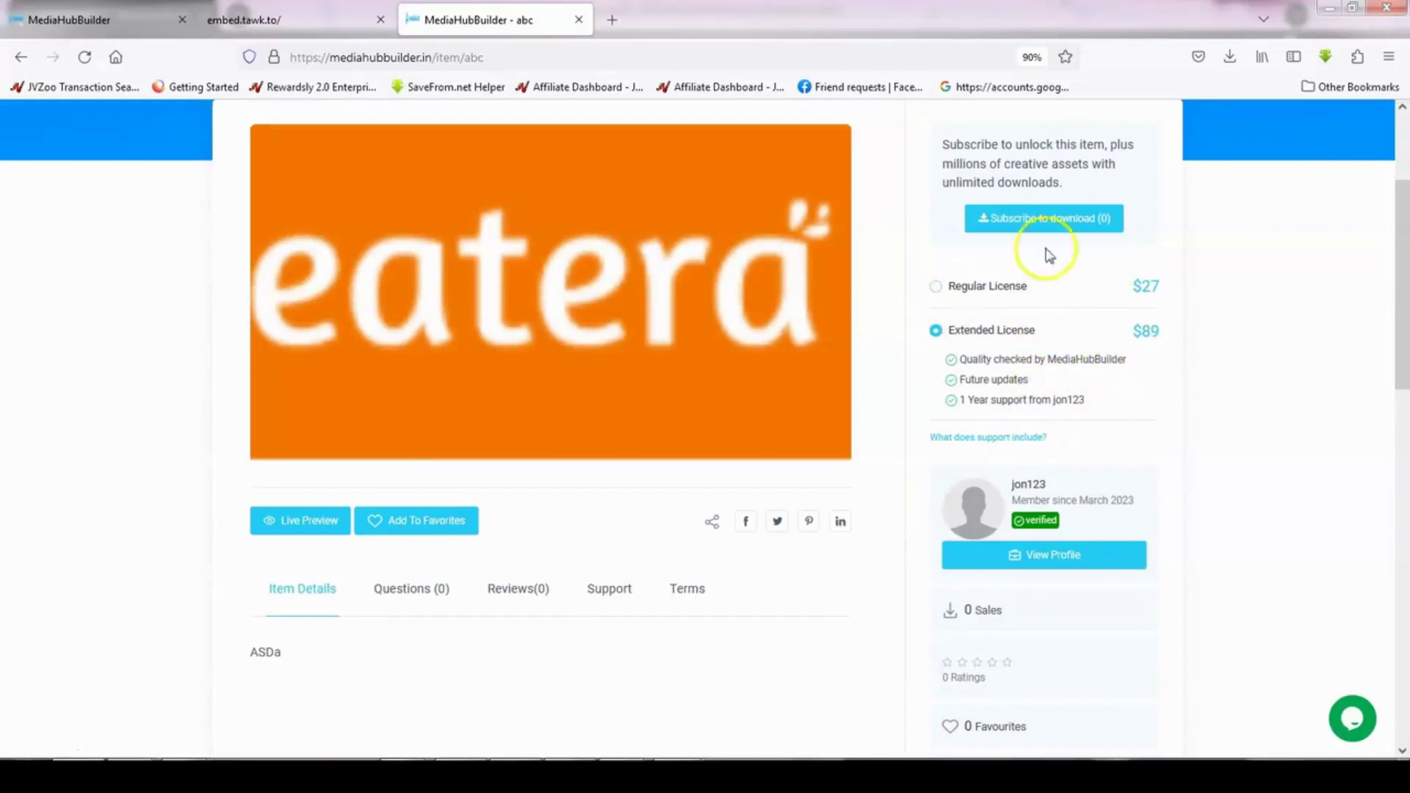
{"action": "left_click", "coordinate": [952, 291]}
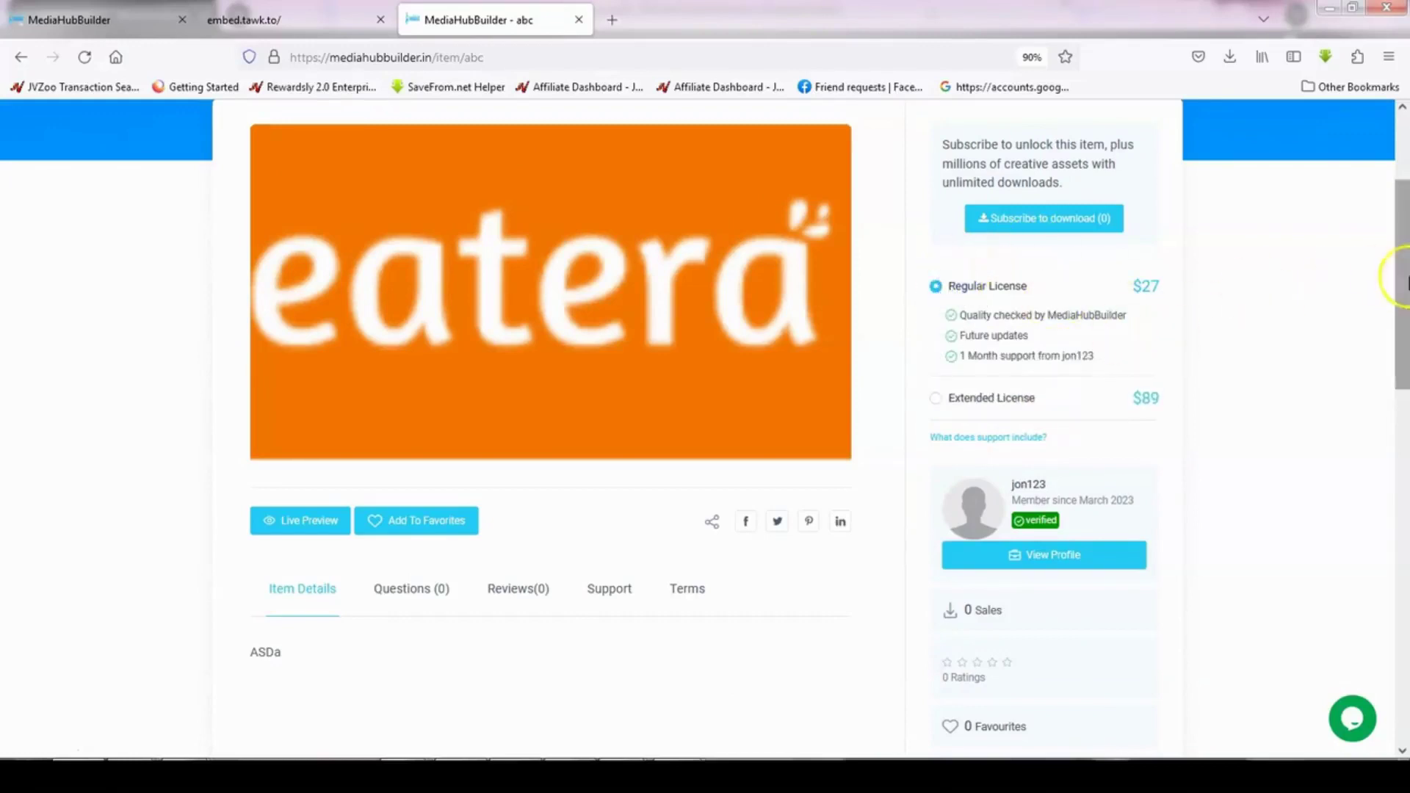
{"action": "left_click_drag", "start_coordinate": [1395, 277], "coordinate": [1404, 215]}
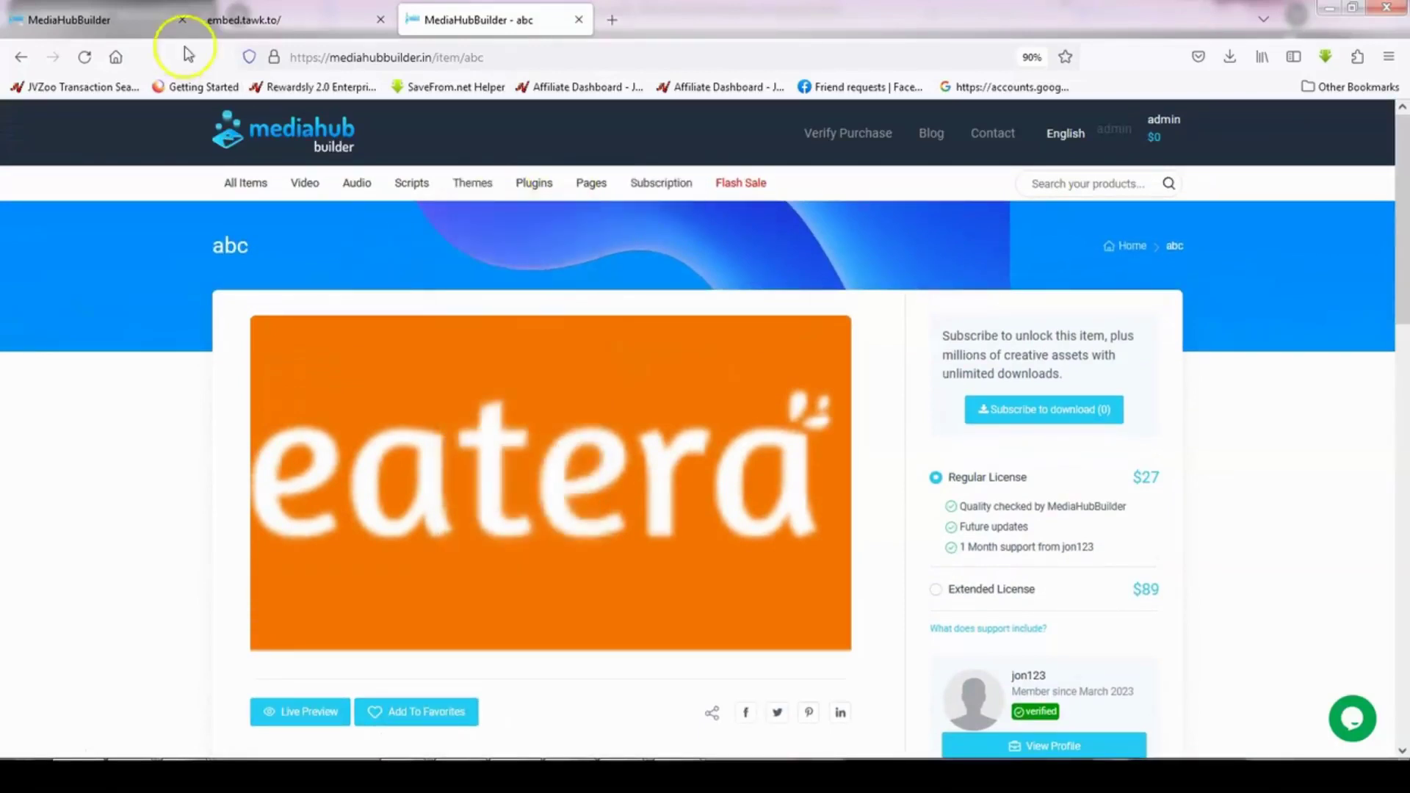
Return to the admin panel, expand the Settings section, and look through its options and the remaining admin sections
{"action": "left_click", "coordinate": [163, 23]}
{"action": "left_click", "coordinate": [461, 30]}
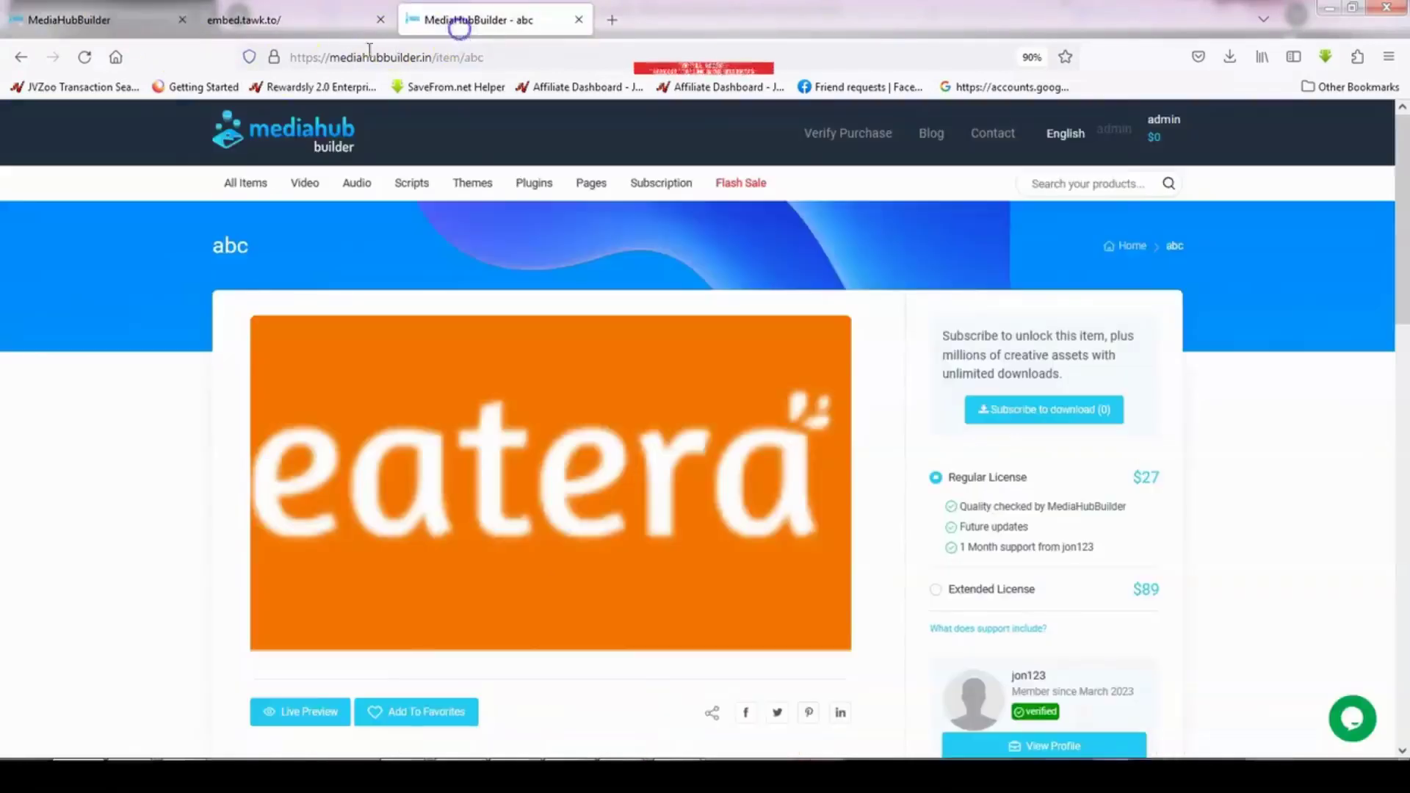
{"action": "left_click", "coordinate": [88, 20]}
{"action": "left_click", "coordinate": [168, 225]}
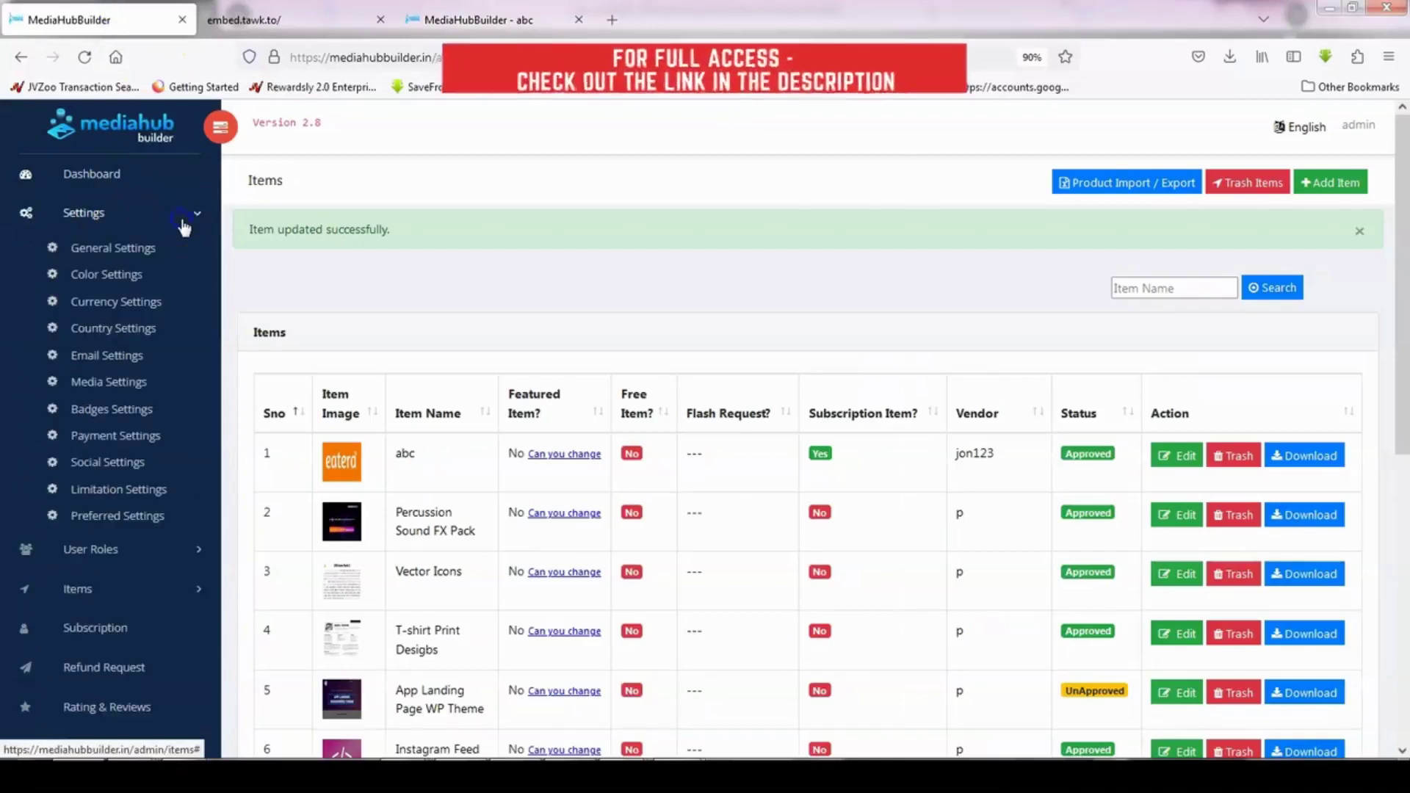
{"action": "left_click", "coordinate": [183, 222]}
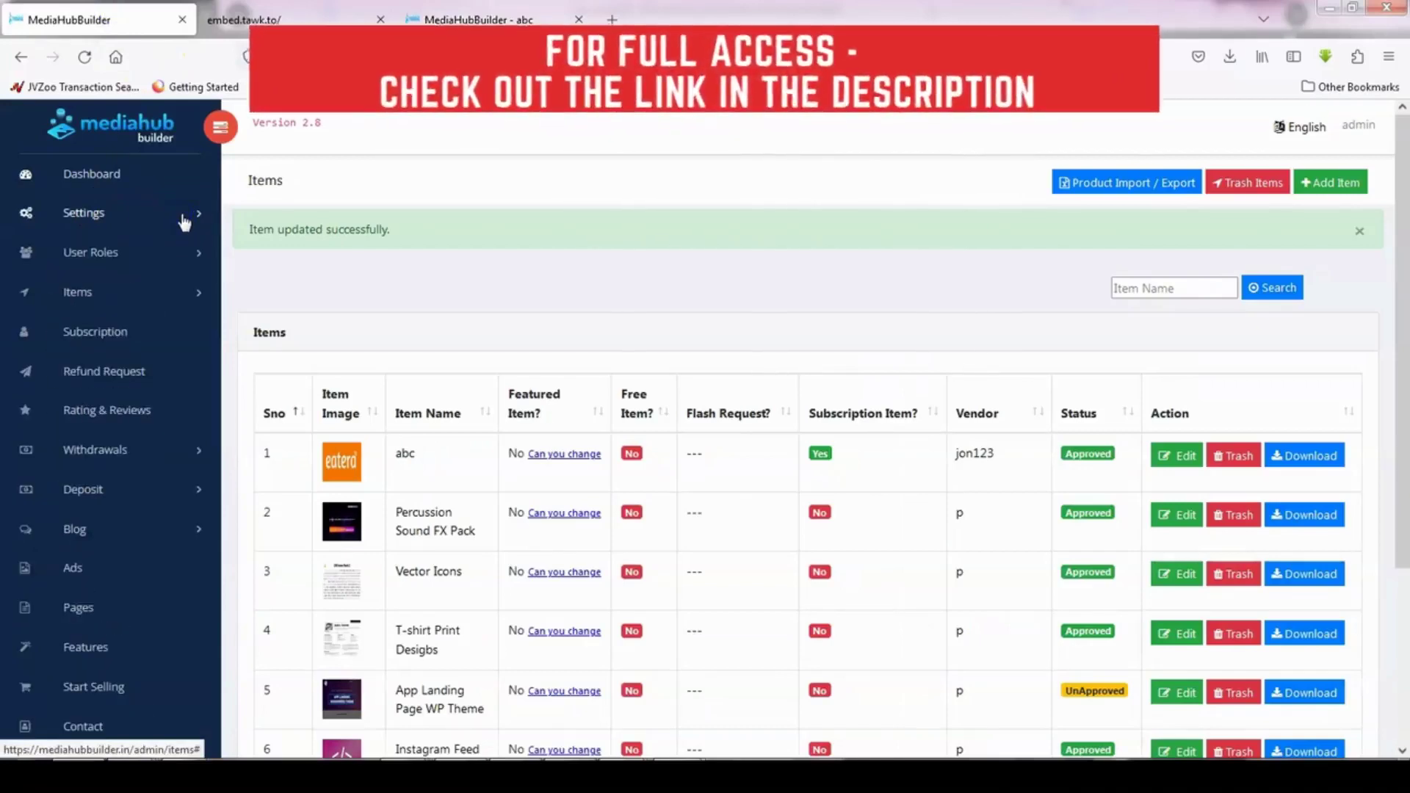
{"action": "left_click", "coordinate": [184, 222]}
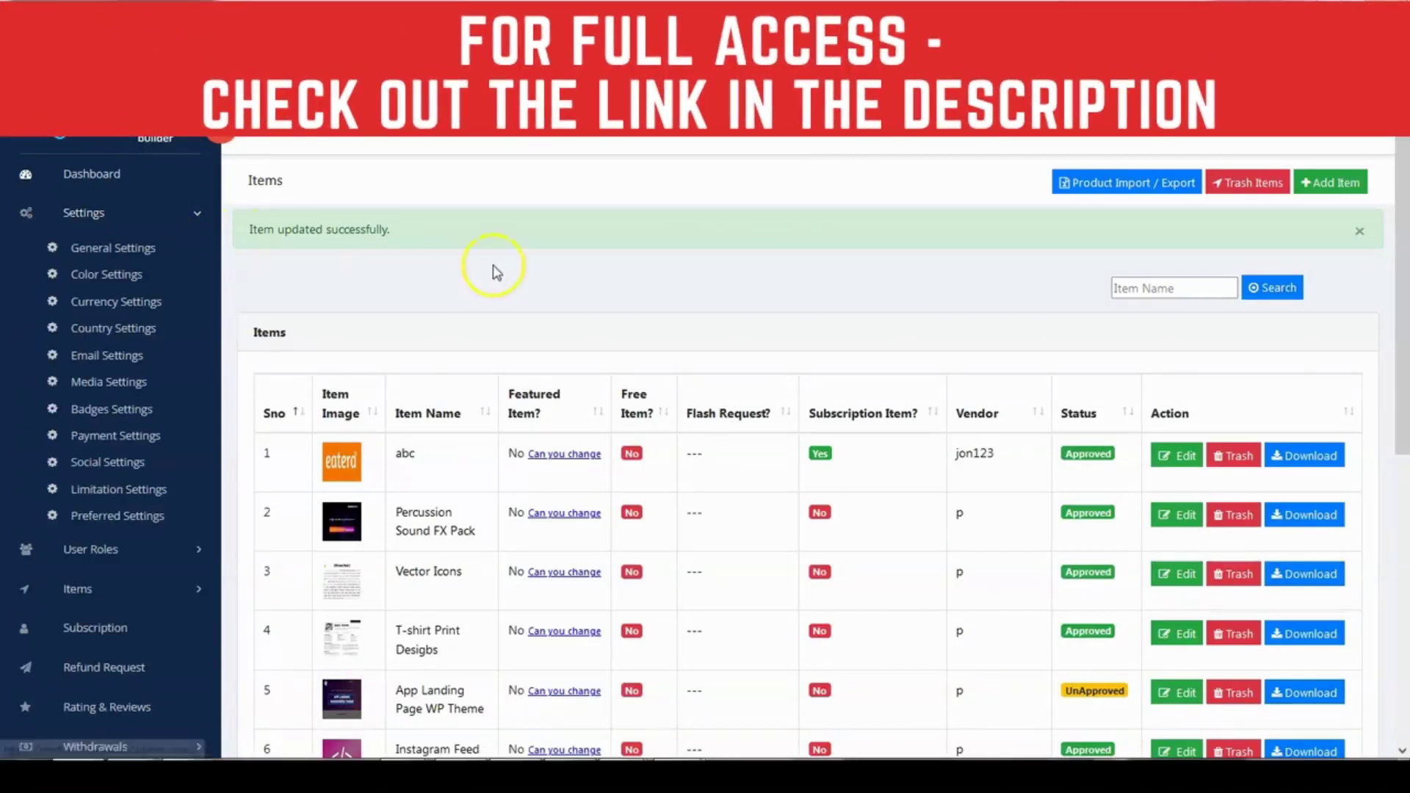
{"action": "scroll", "coordinate": [1405, 239], "scroll_direction": "down", "scroll_amount": 1}
{"action": "scroll", "coordinate": [1404, 239], "scroll_direction": "down", "scroll_amount": 5}
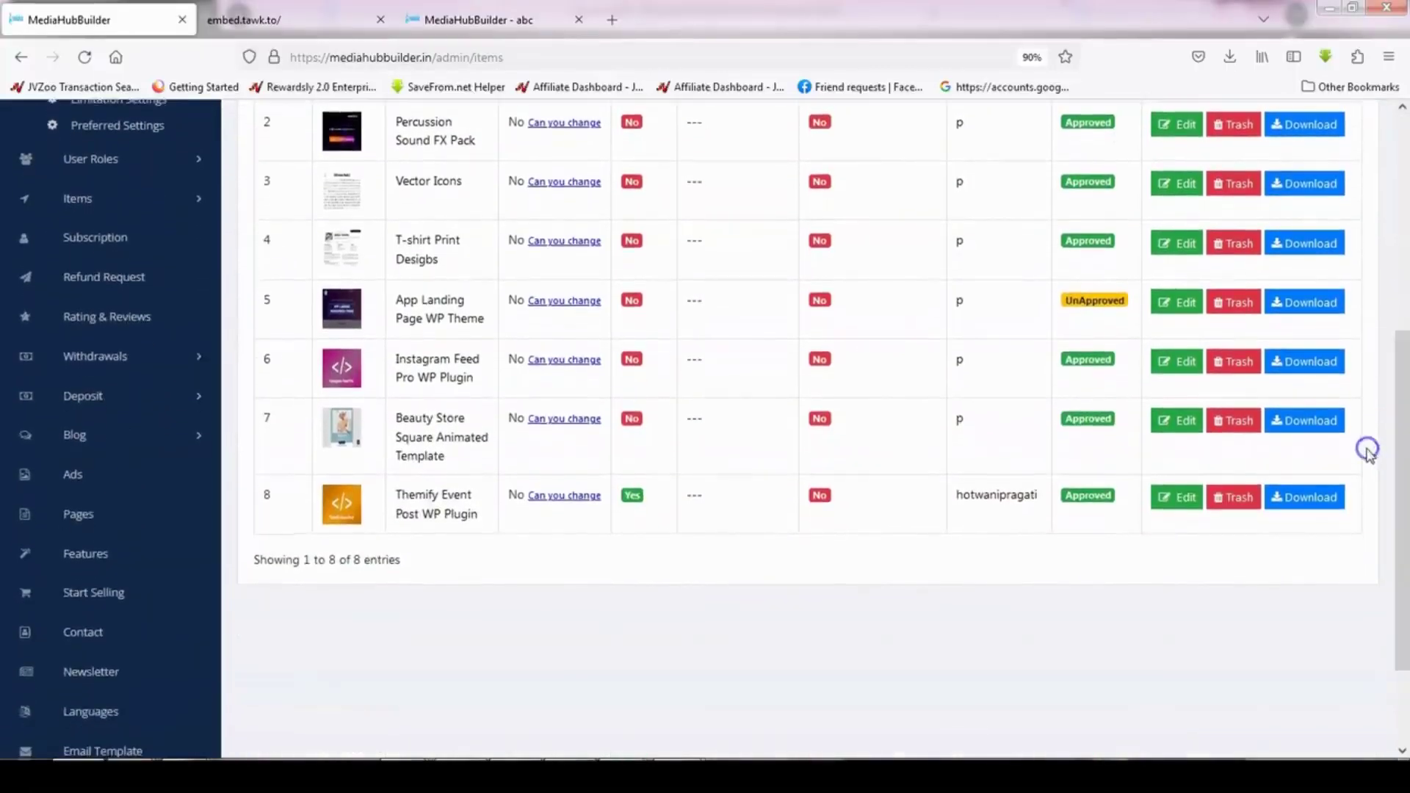
{"action": "scroll", "coordinate": [1371, 445], "scroll_direction": "up", "scroll_amount": 4}
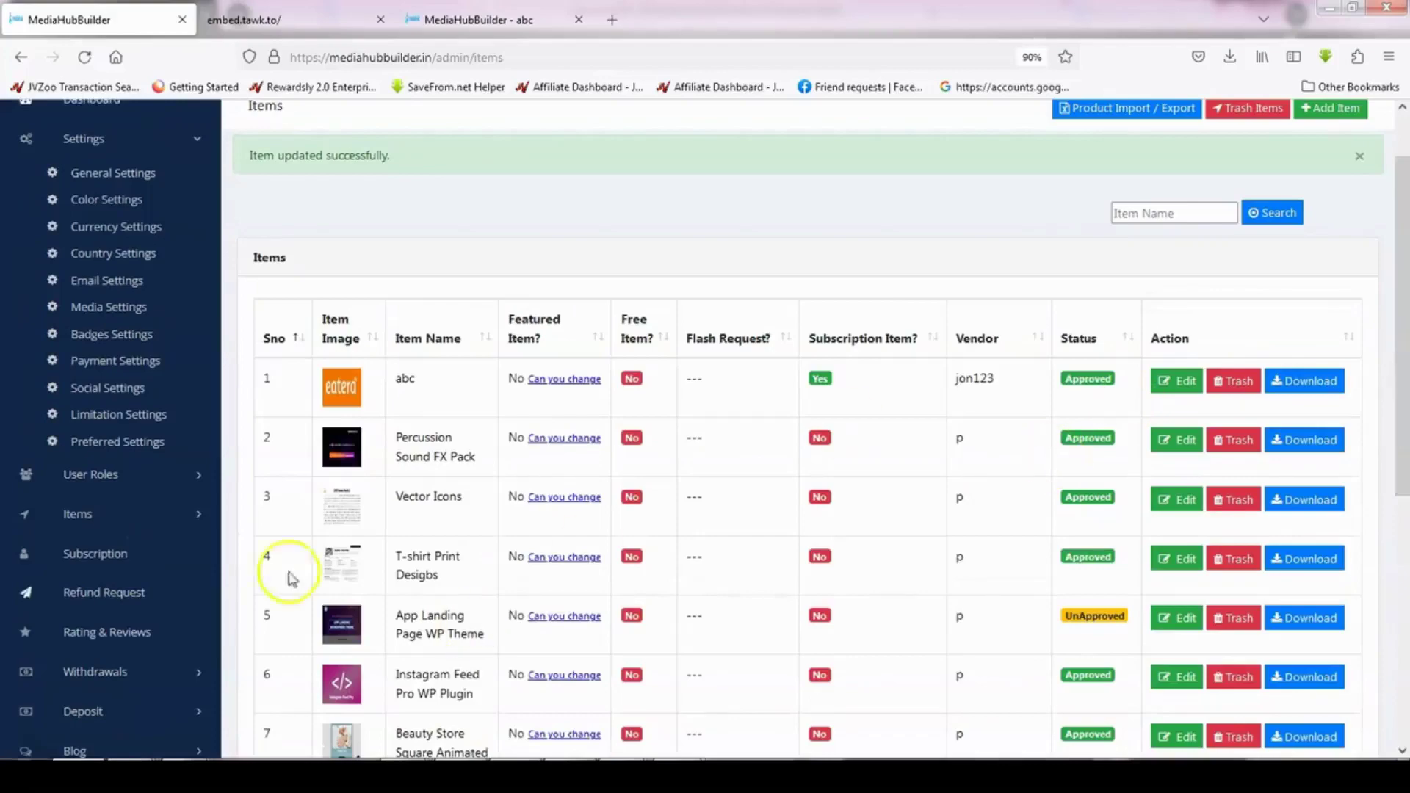